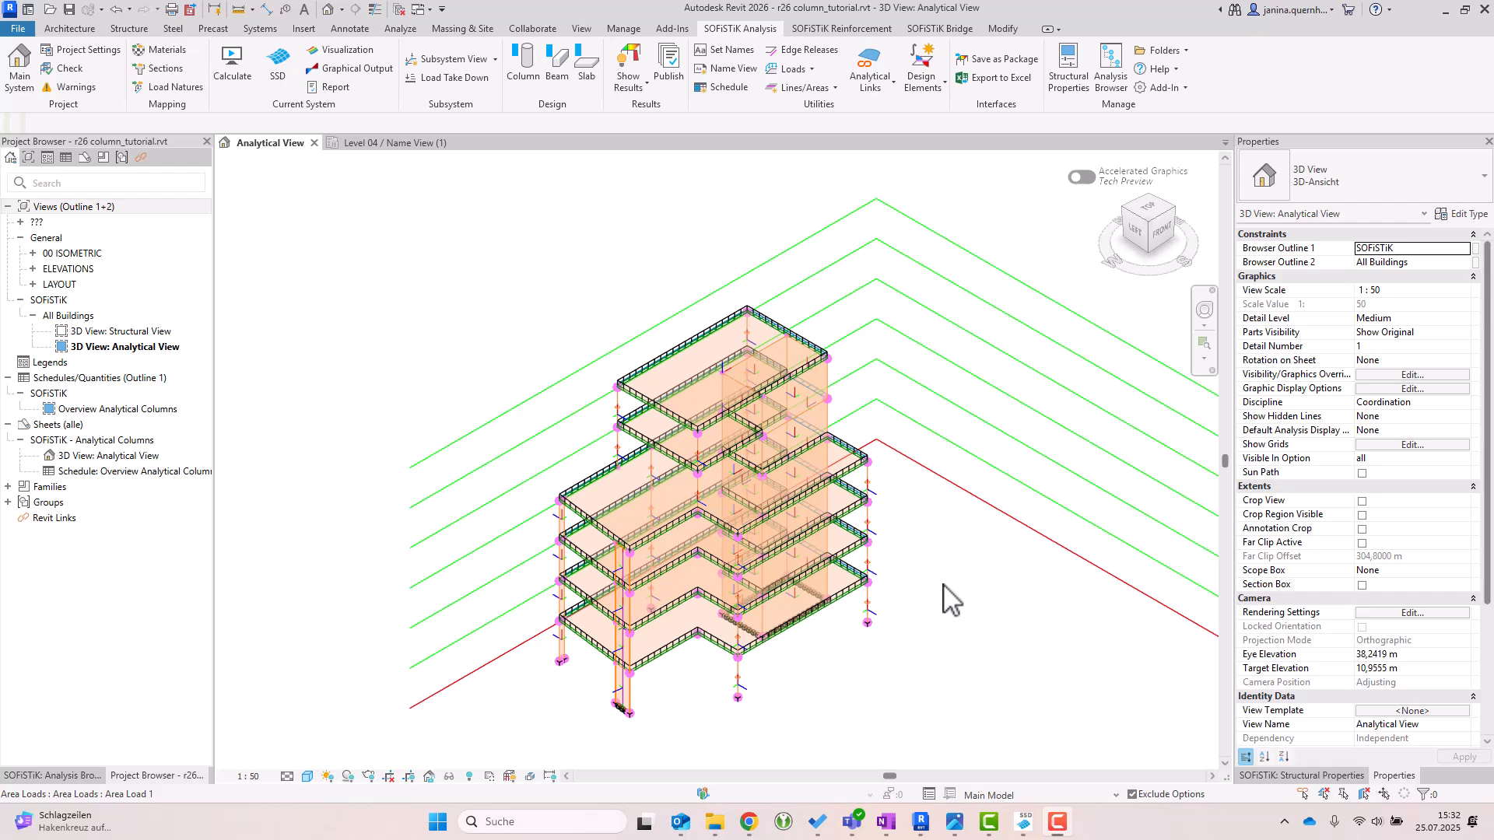
- Switch to SOFiSTiK Structural Desktop and open the calculated building model in the Viewer
click(280, 63)
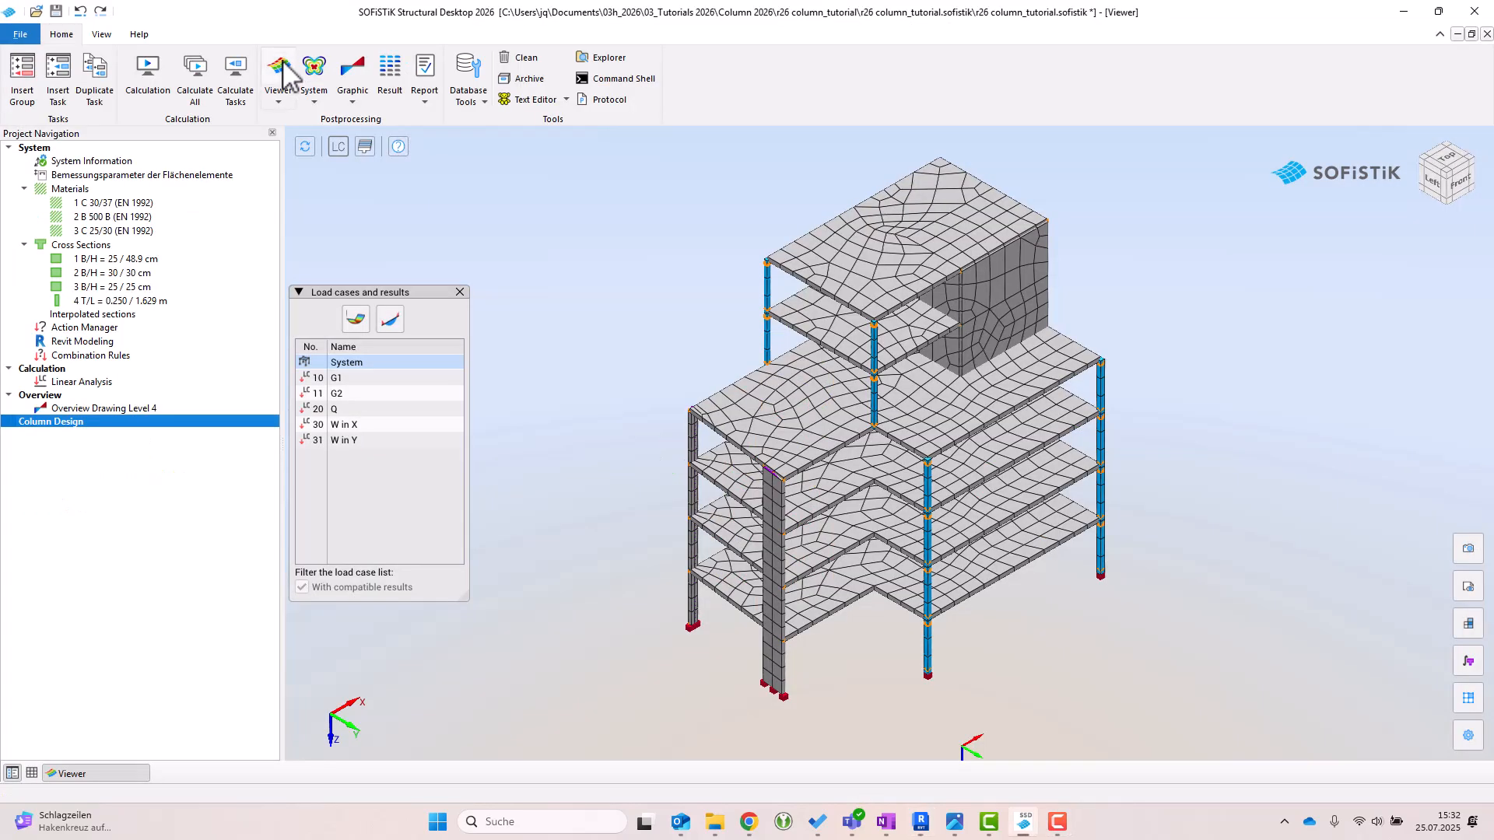
click(280, 68)
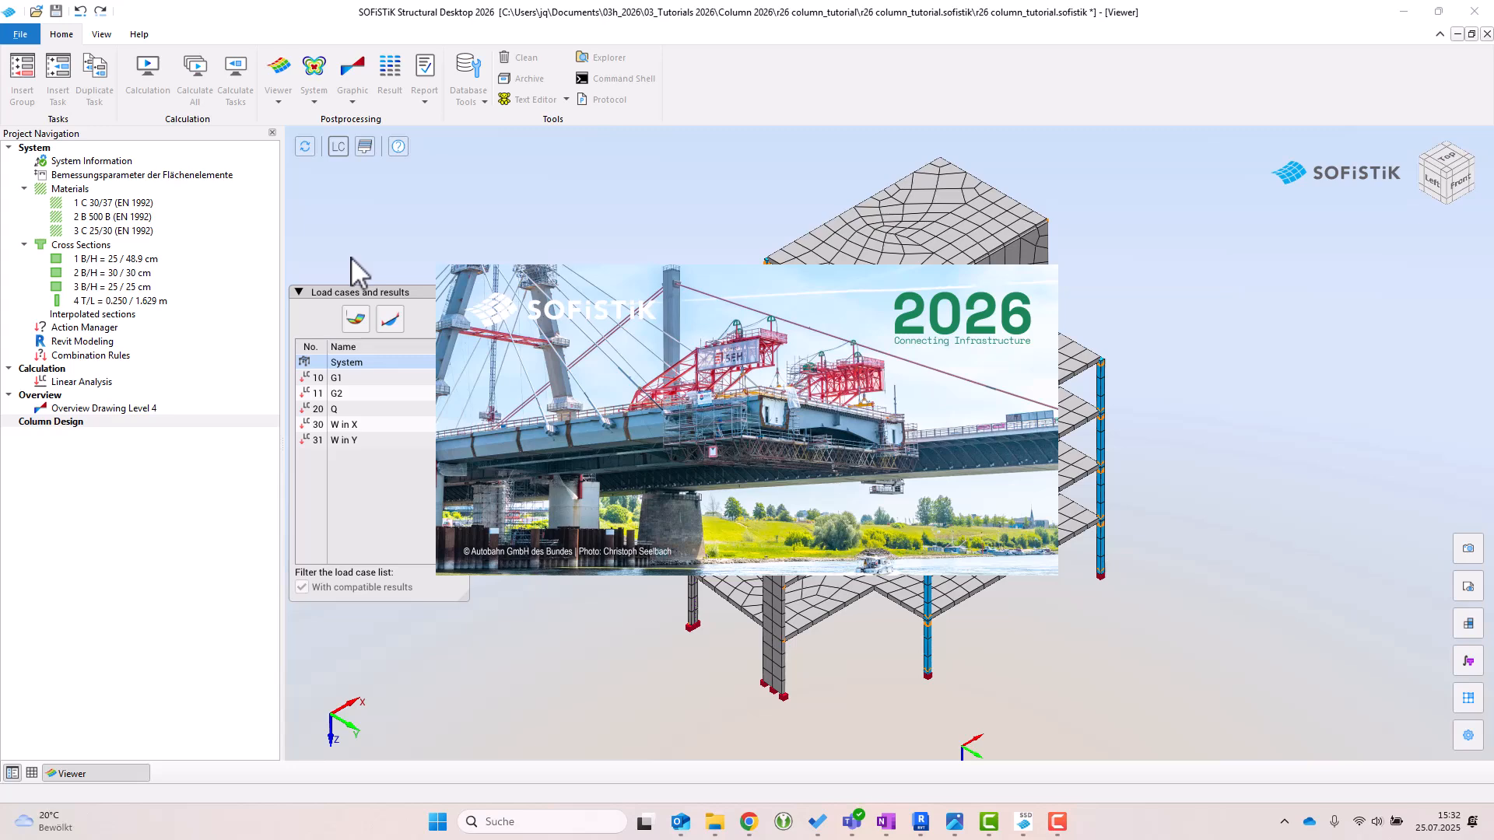
- Insert a Column Design Assistant task into the Column Design group
right_click(109, 451)
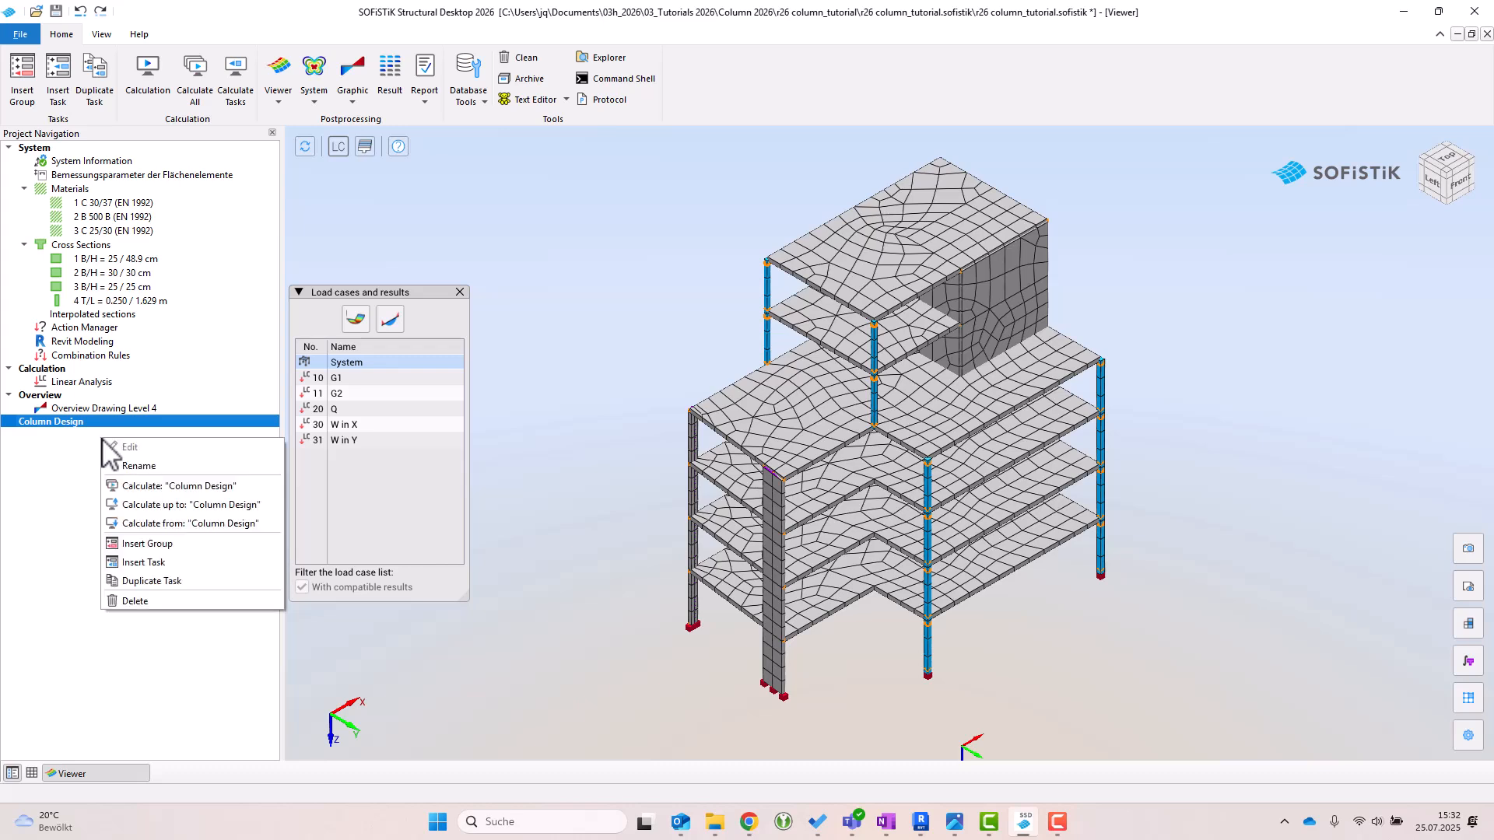
click(152, 562)
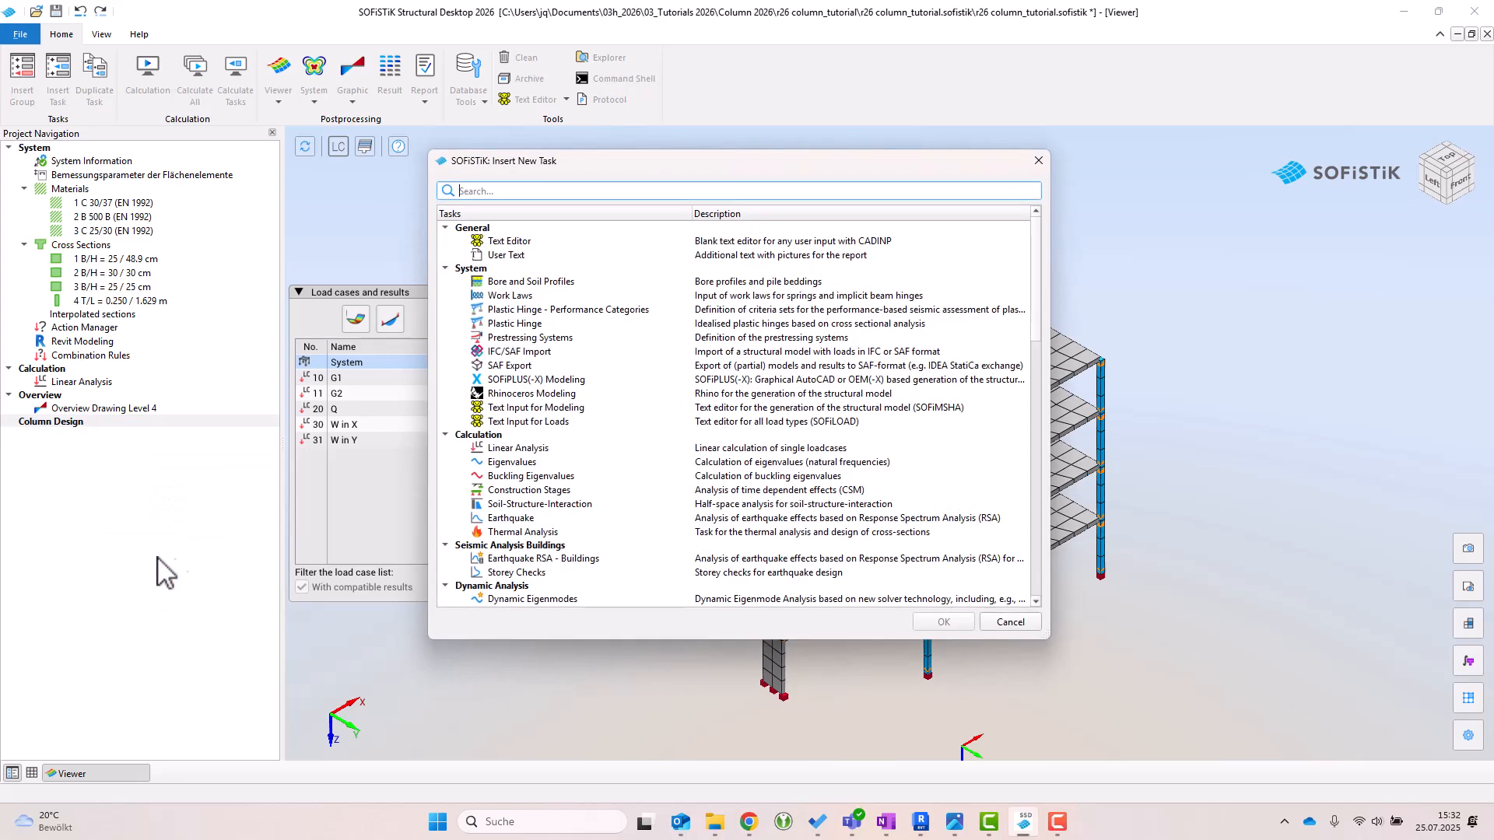
drag(1036, 254, 1030, 528)
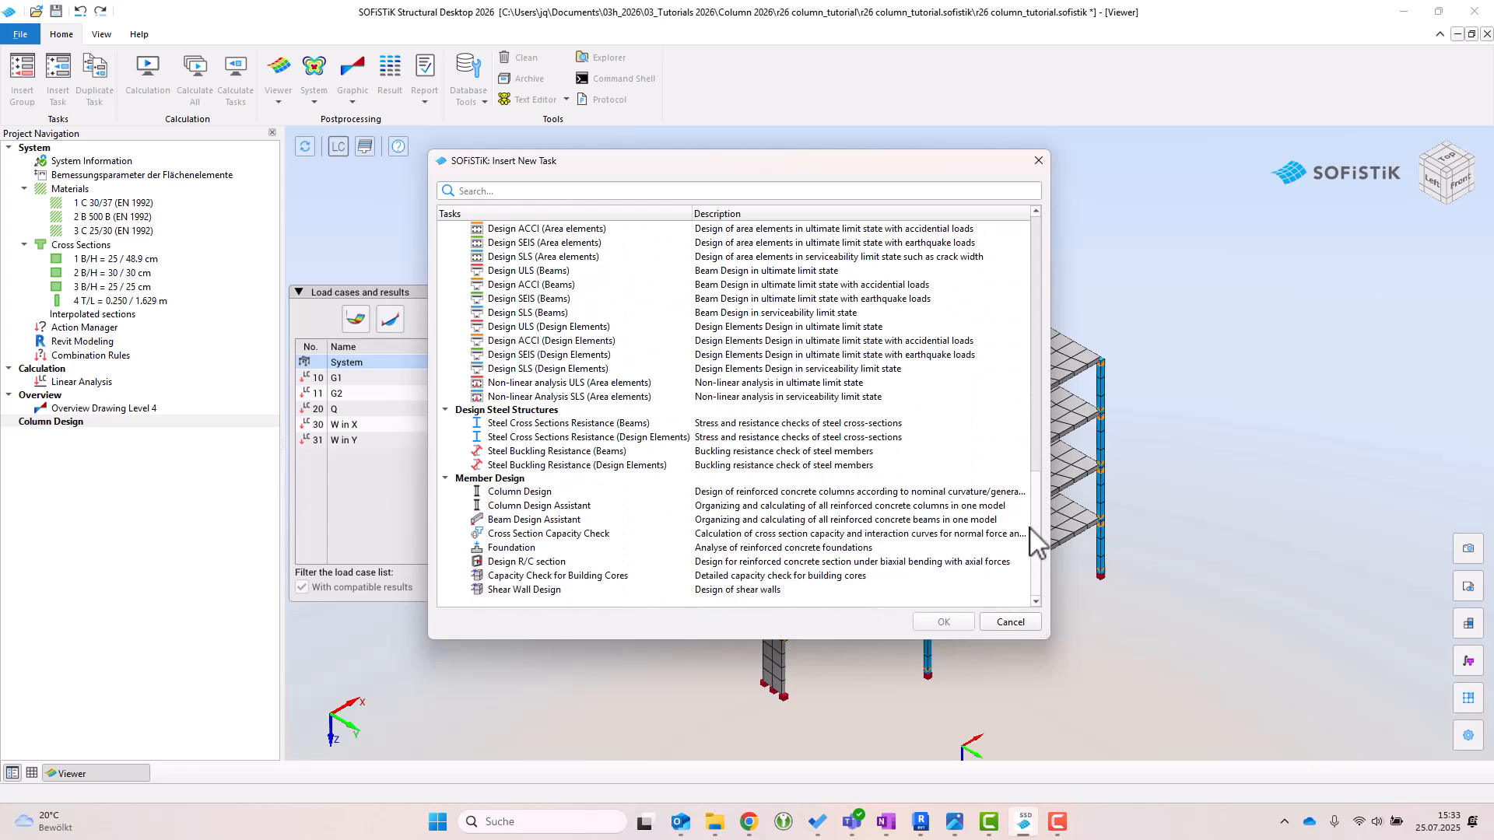
click(557, 506)
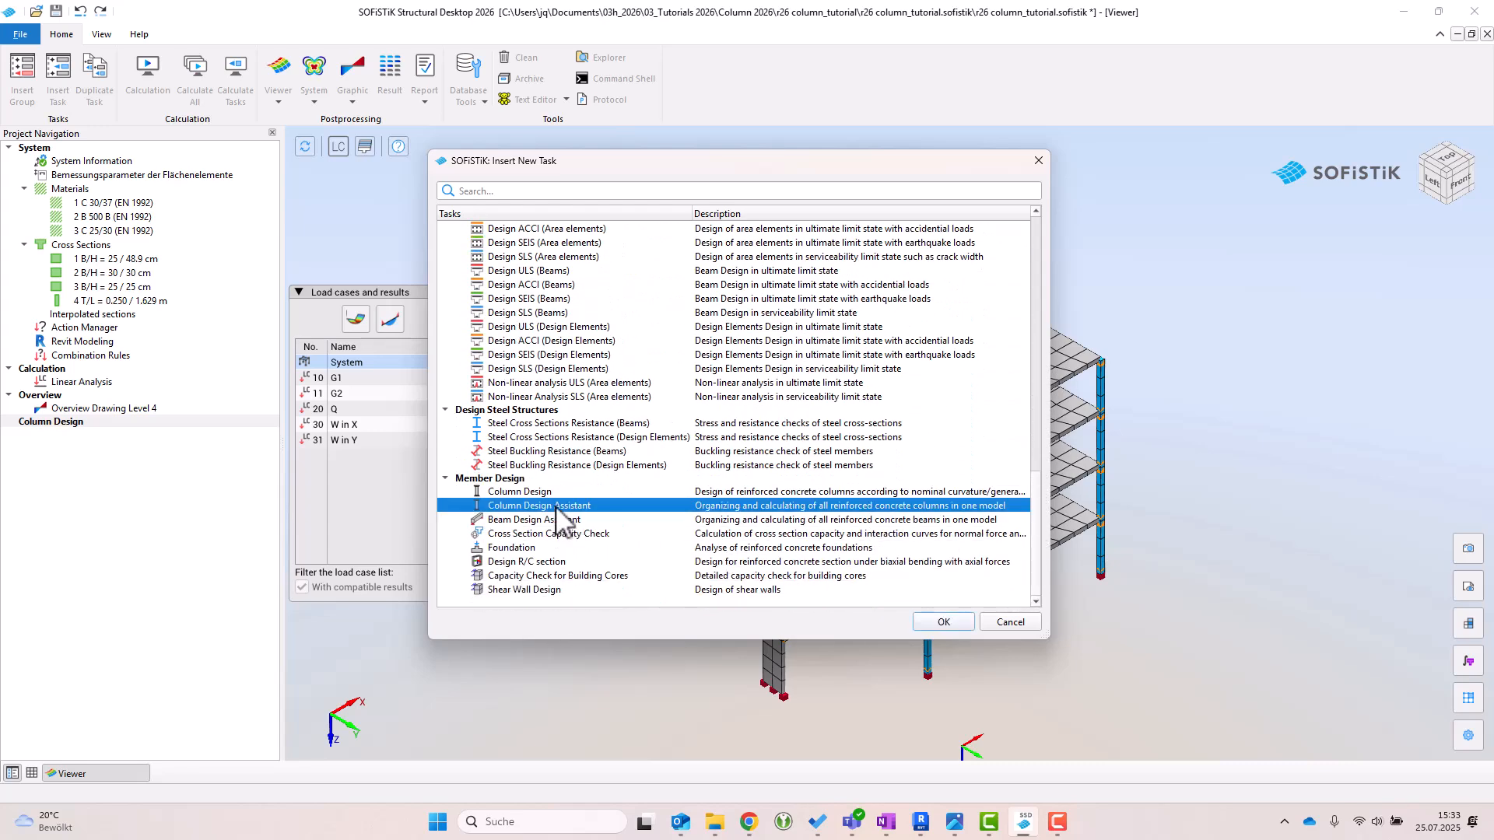
click(937, 620)
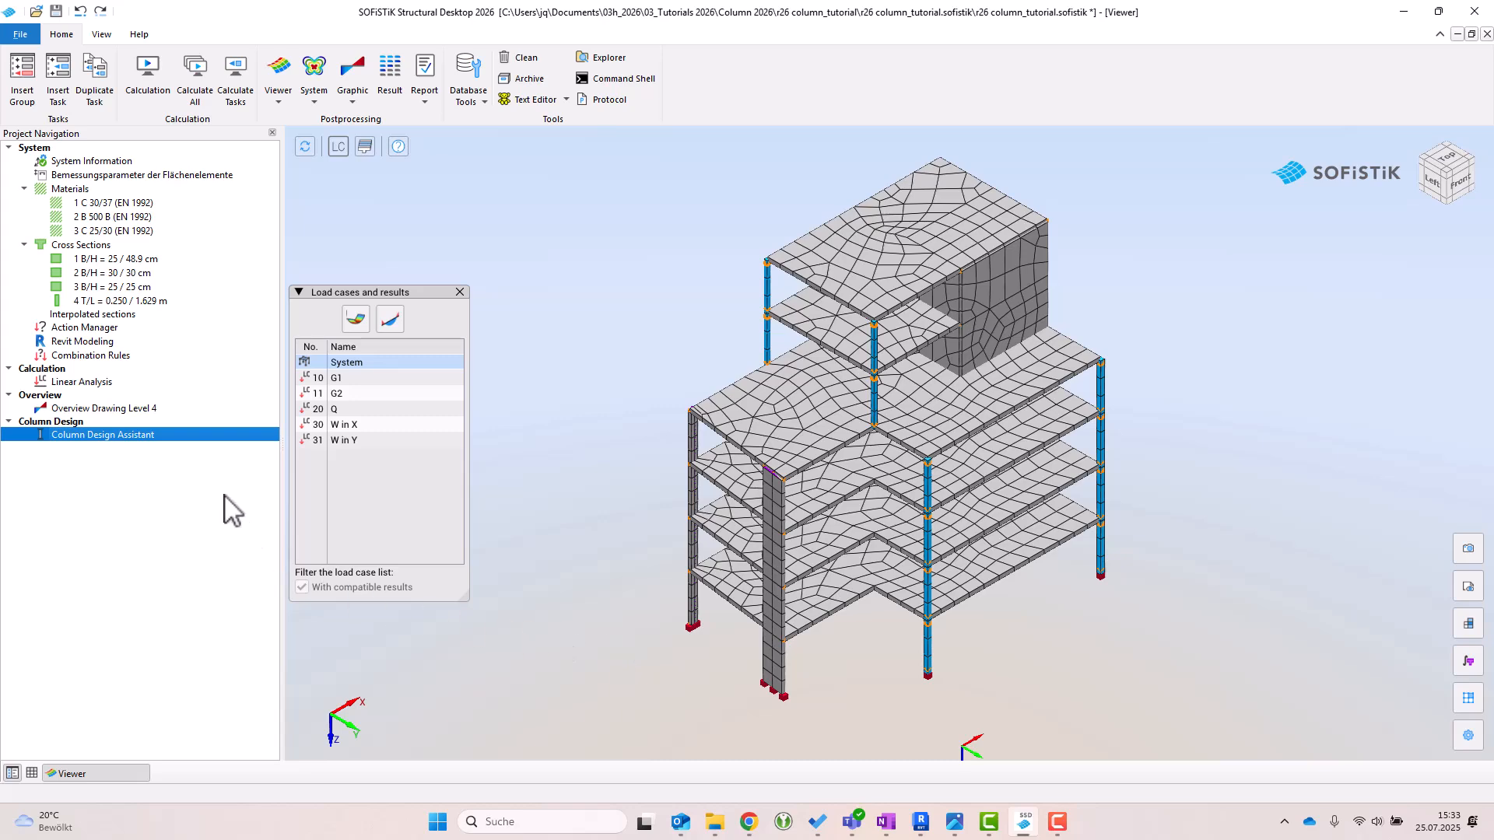
- Open the Column Design Assistant and check its automatic grouping criteria without changing them
double_click(108, 438)
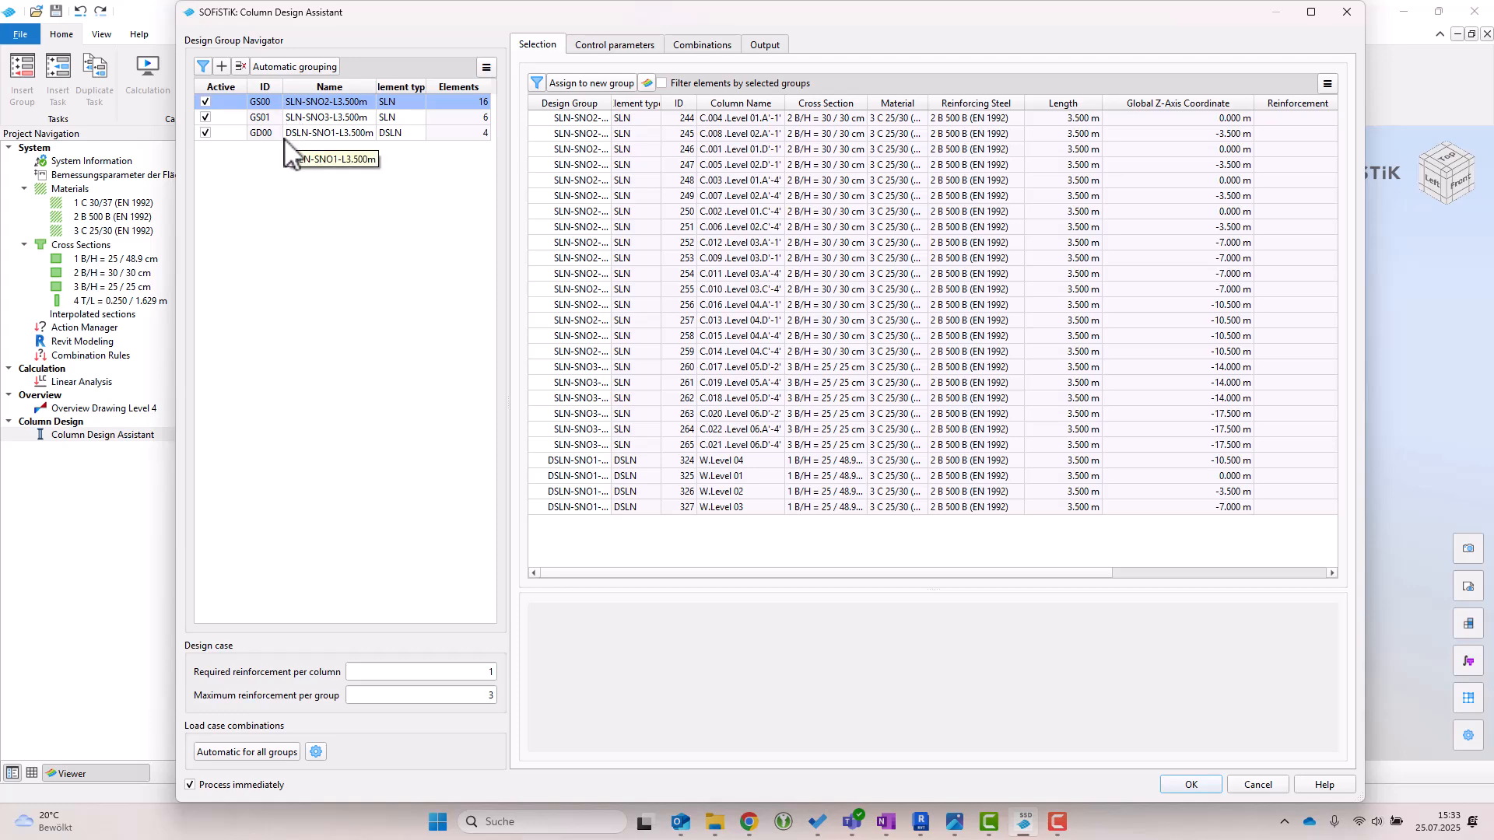
click(300, 70)
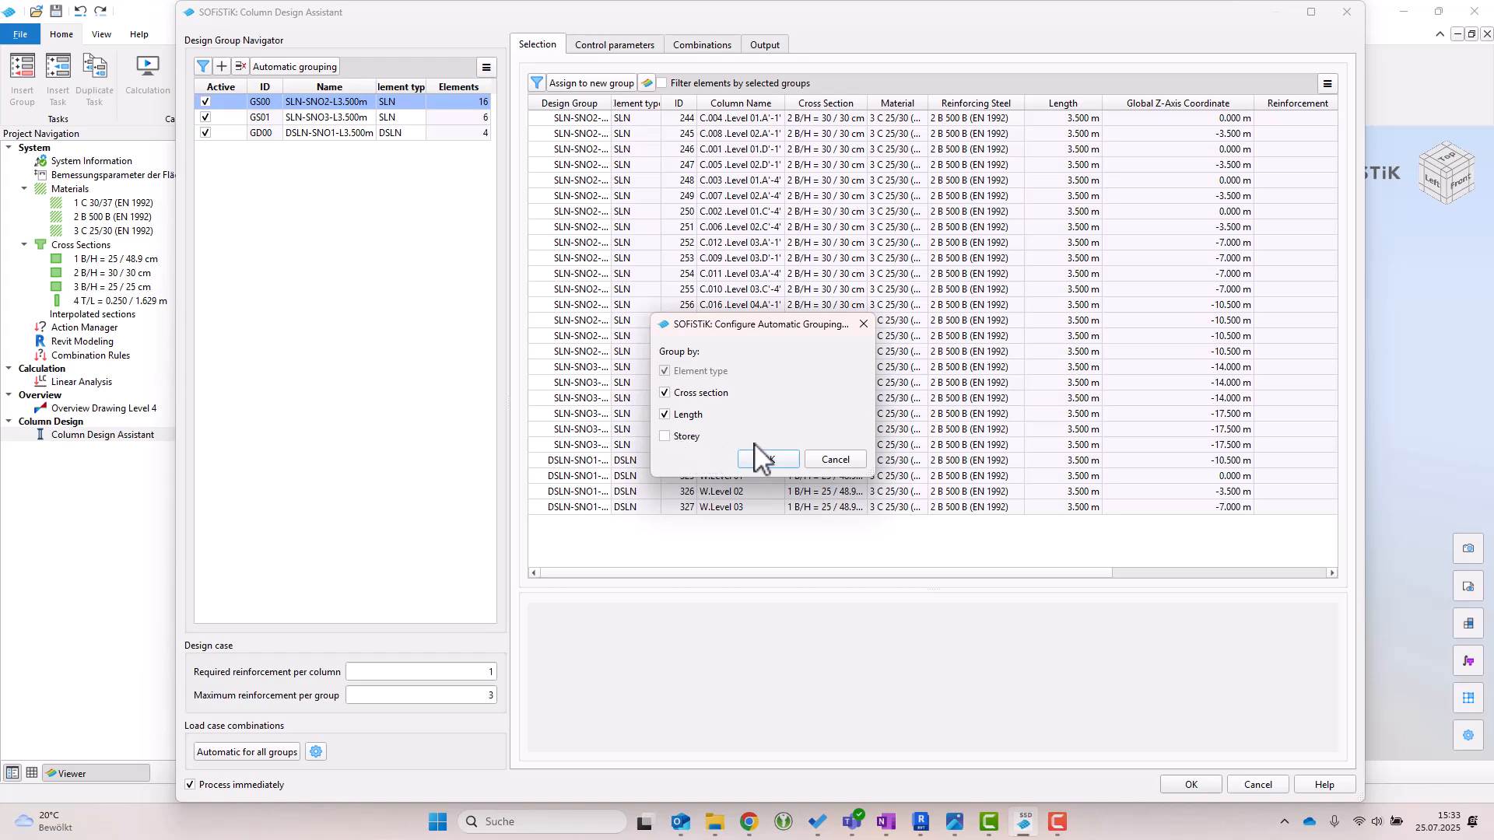
click(835, 459)
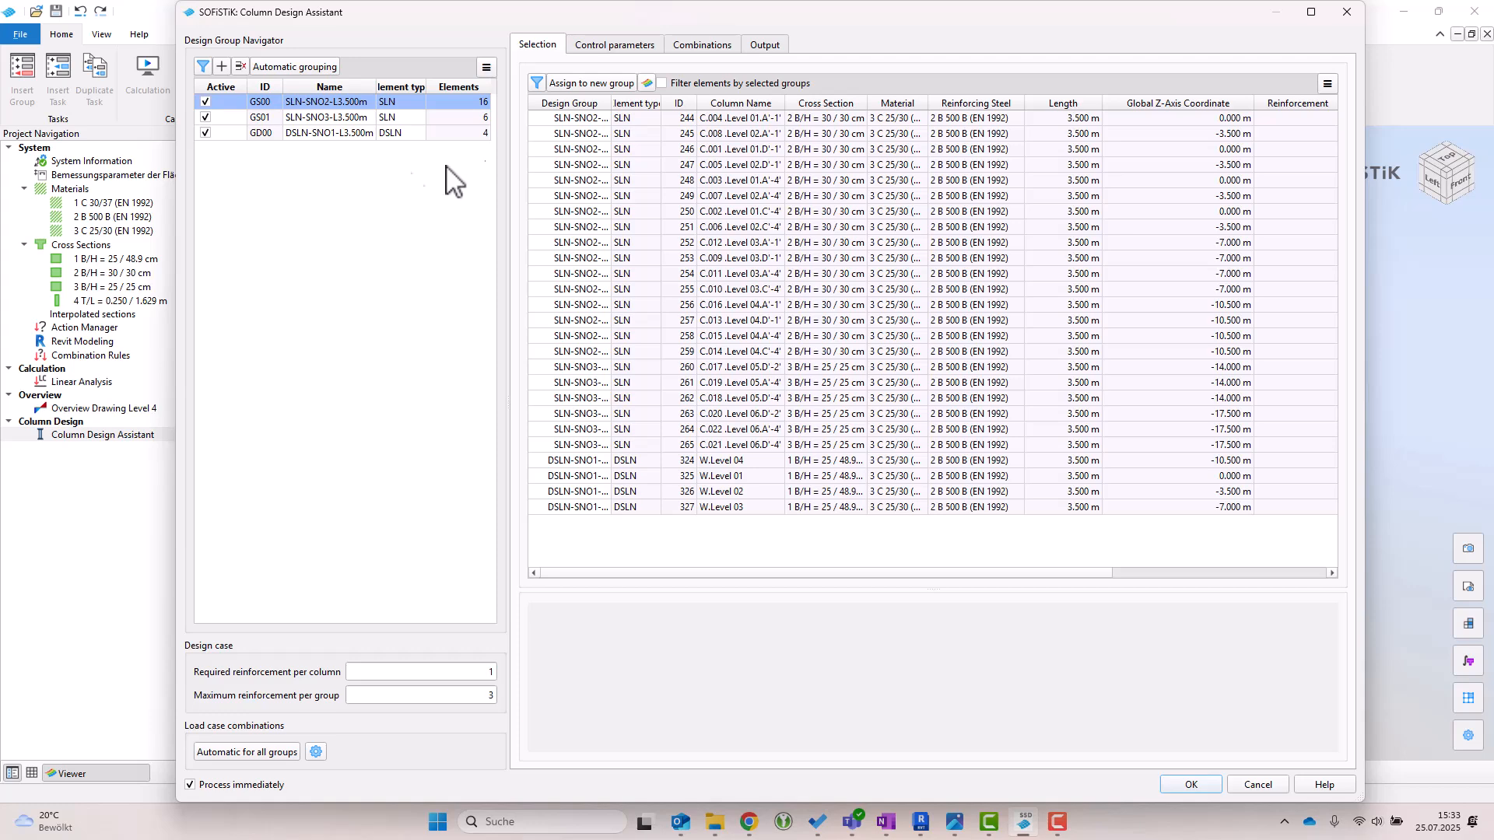
- Filter the element list by selected groups and deactivate the design group GS01 (SLN-SNO3-L3.500m)
click(662, 84)
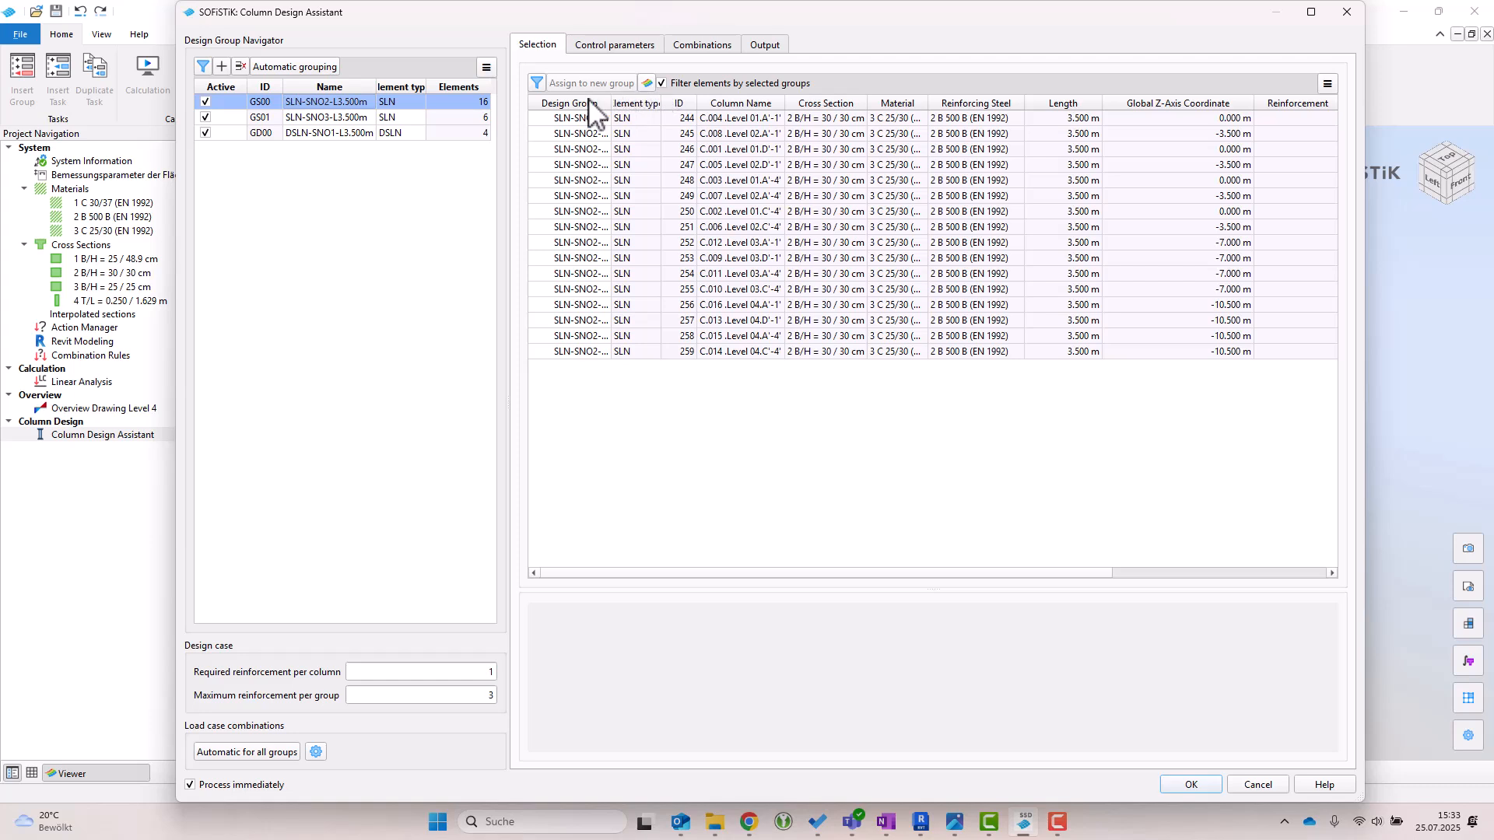
click(313, 117)
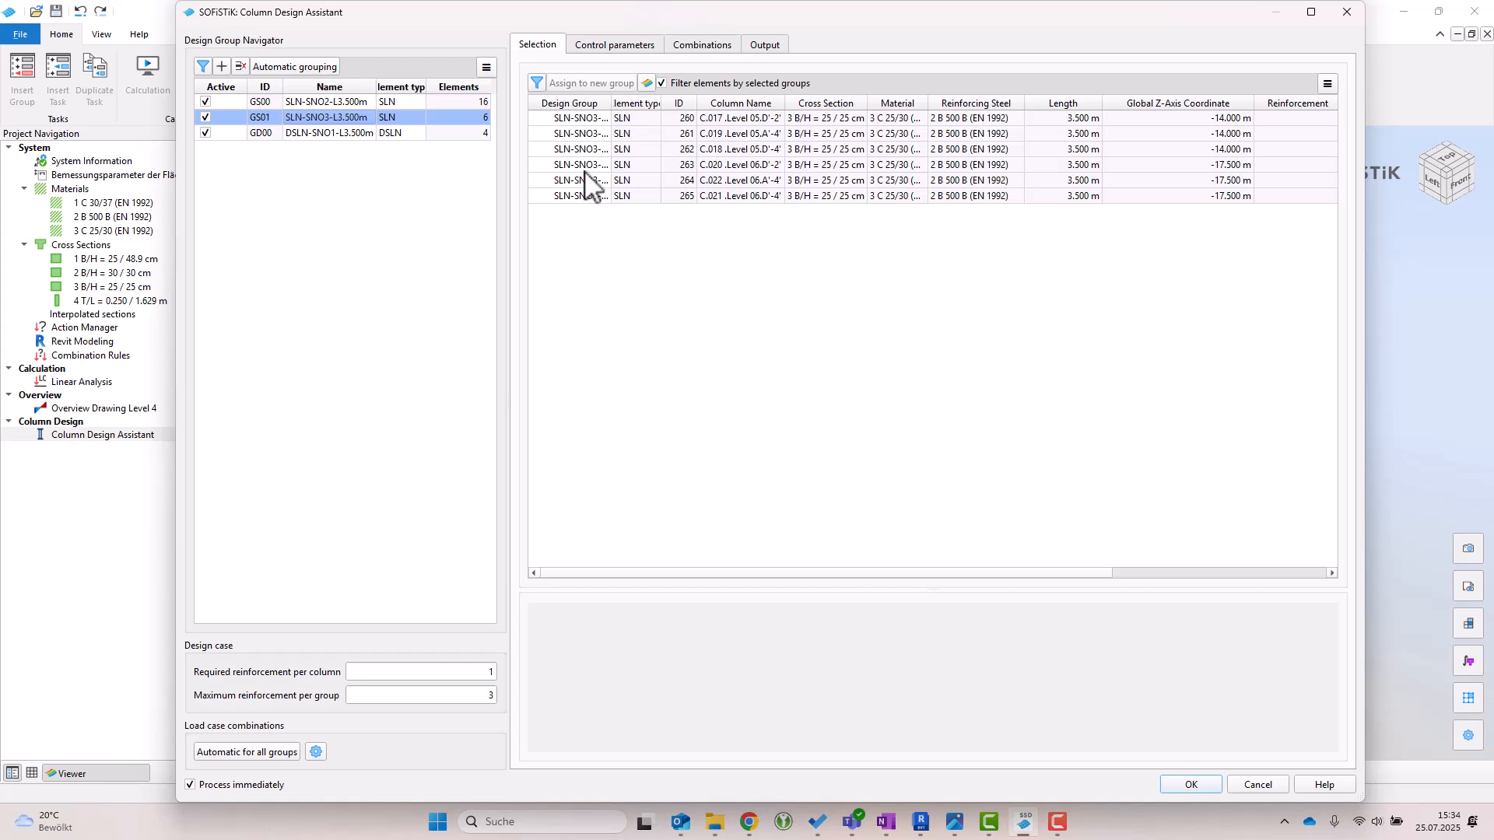
click(328, 106)
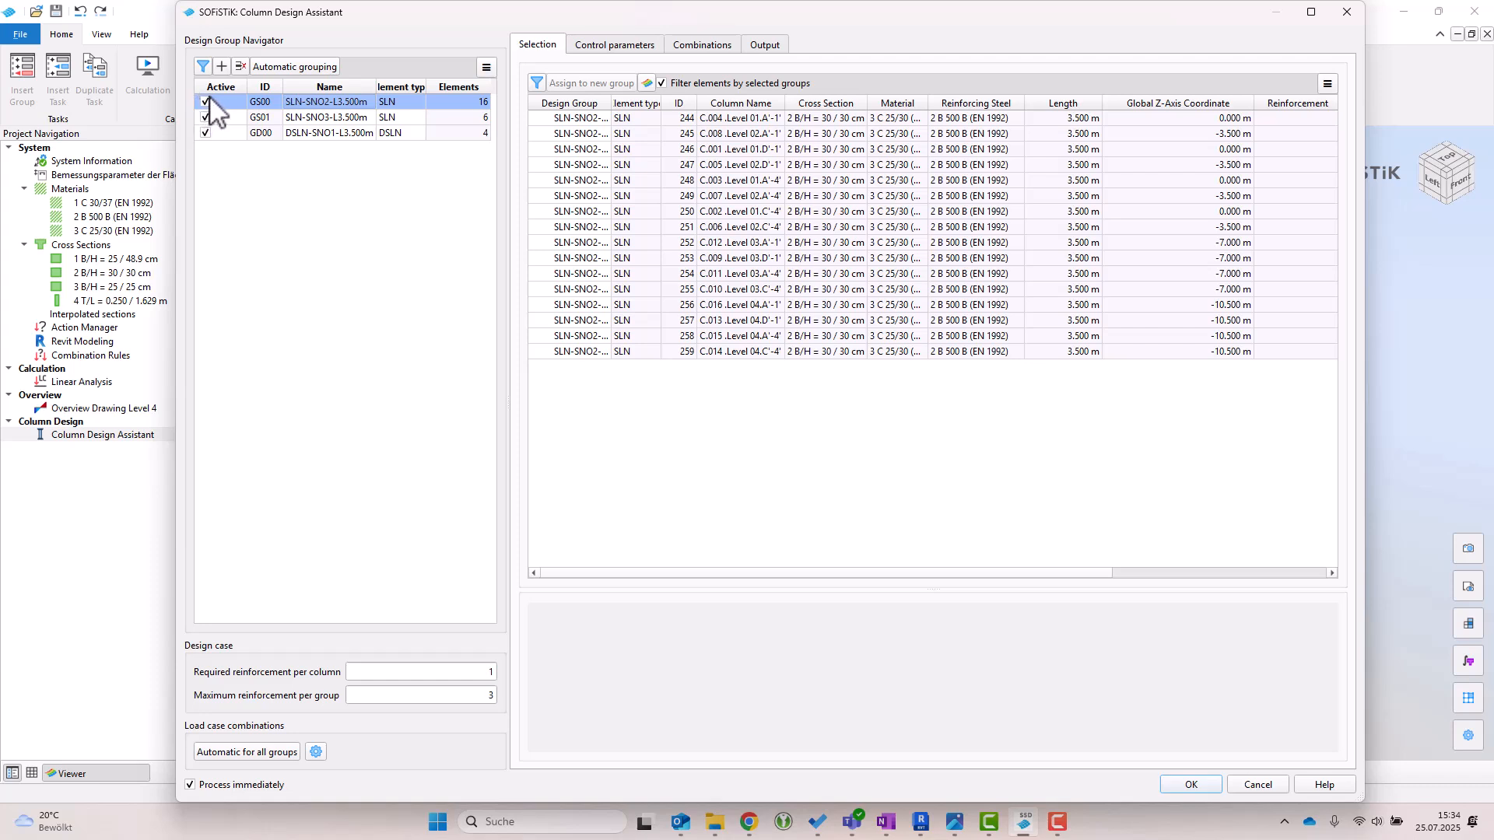
click(319, 118)
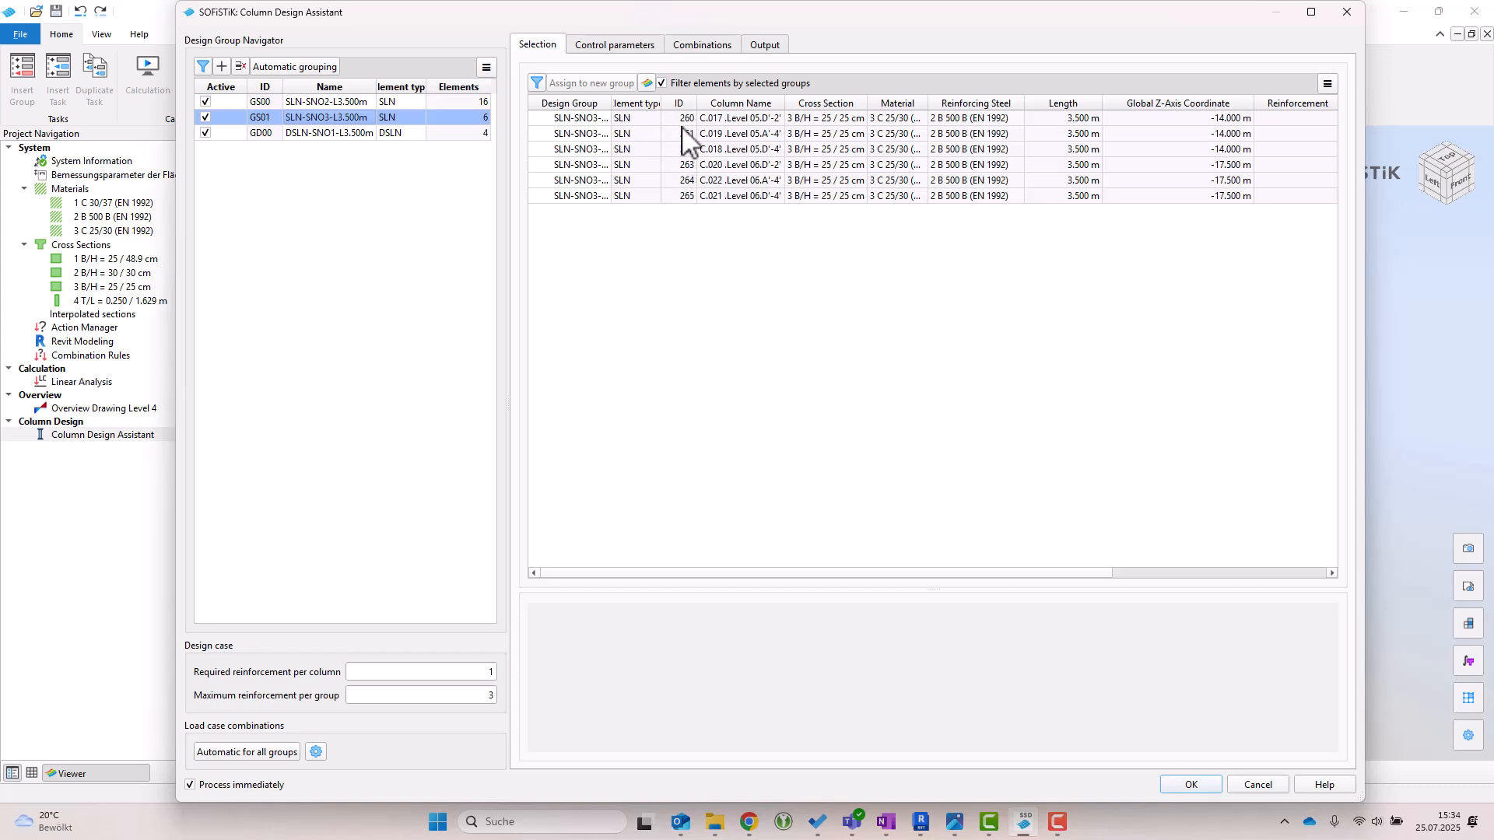
click(615, 46)
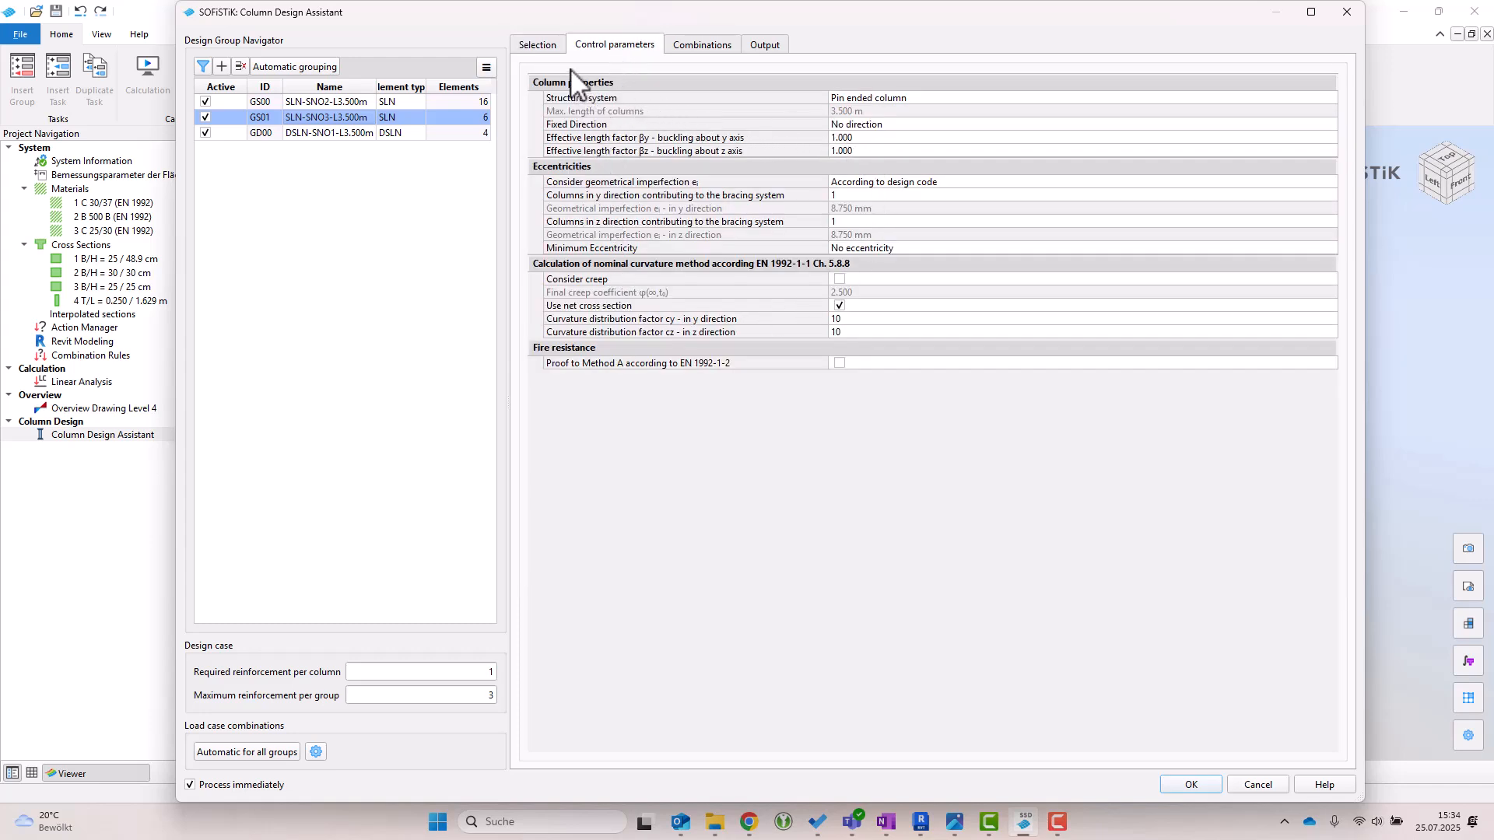
click(552, 48)
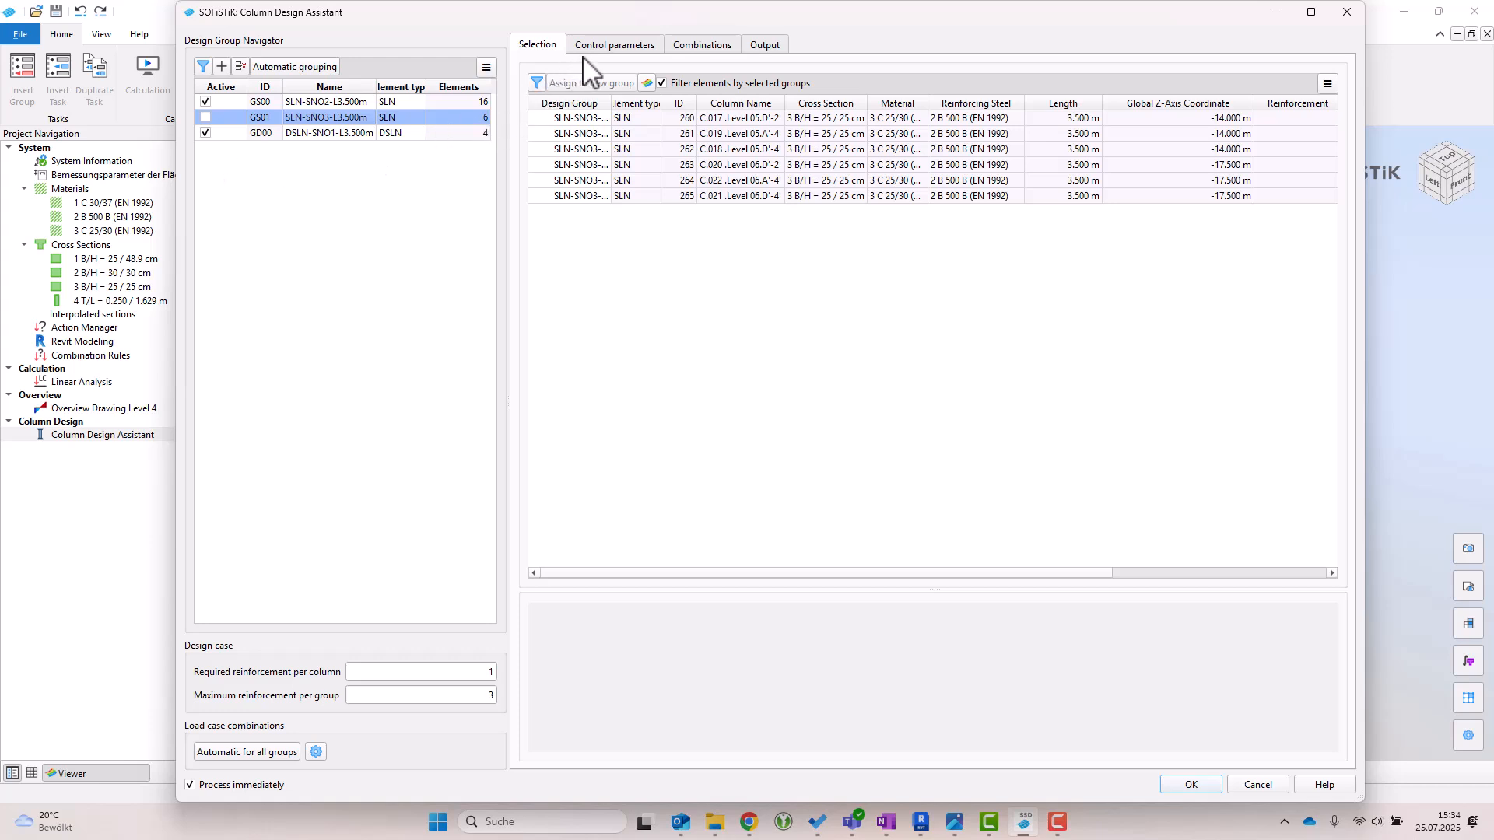
- Select design groups GS00 and GD00 together and keep Pin ended column as structural system and No direction as fixed direction
click(328, 103)
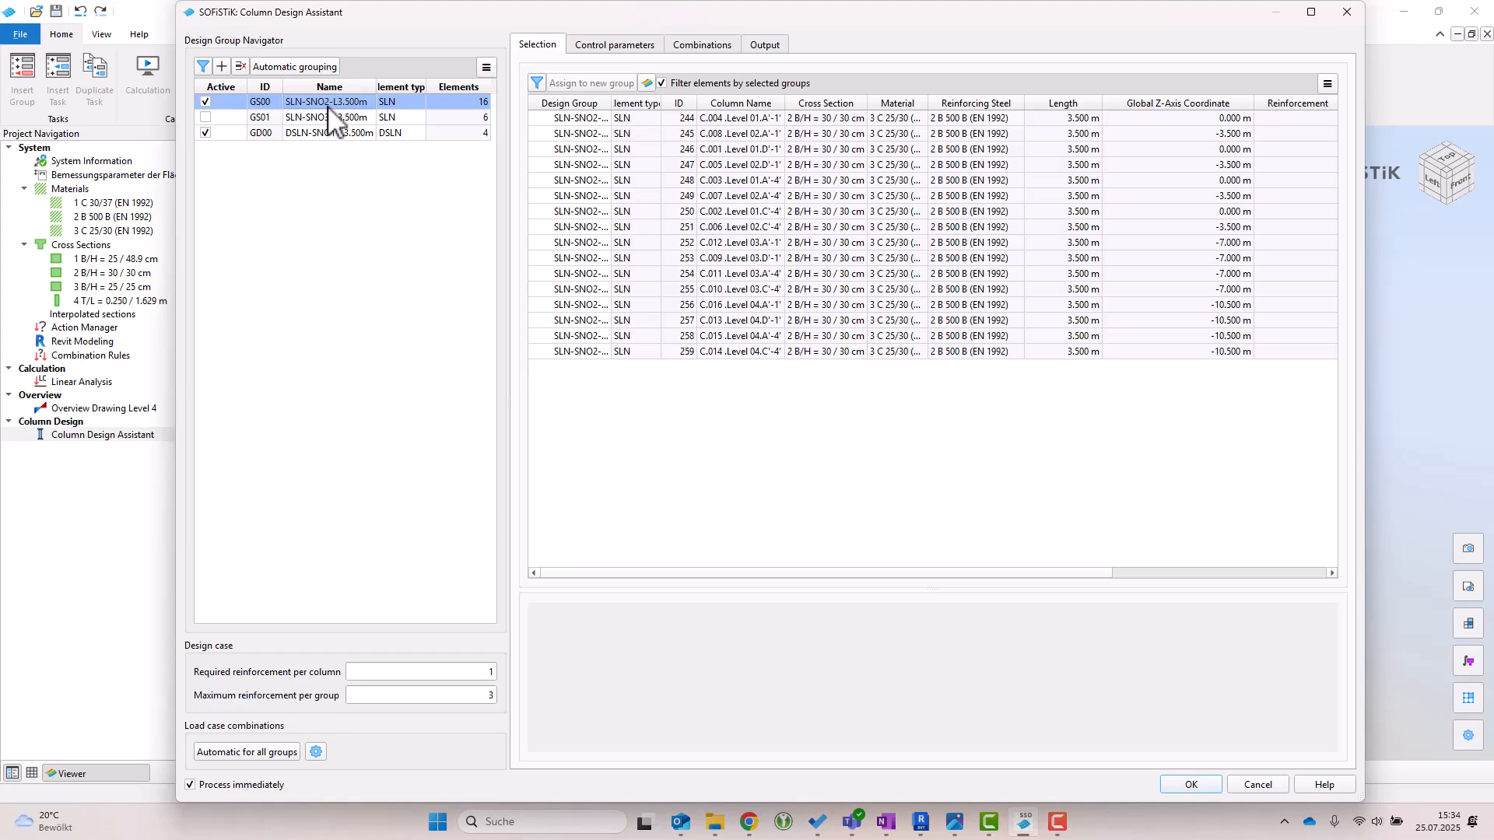
ctrl+click(327, 133)
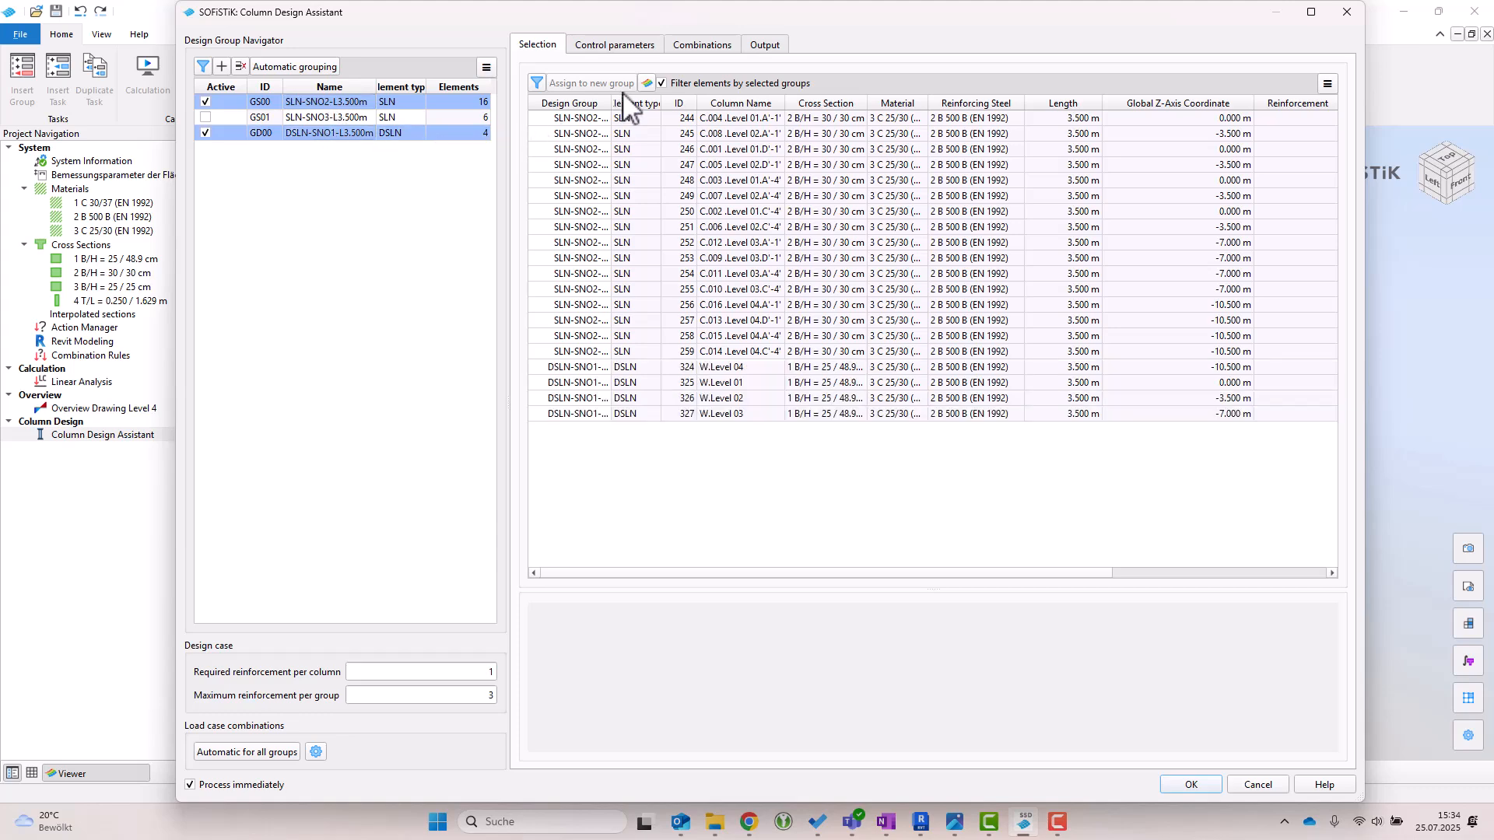
click(633, 48)
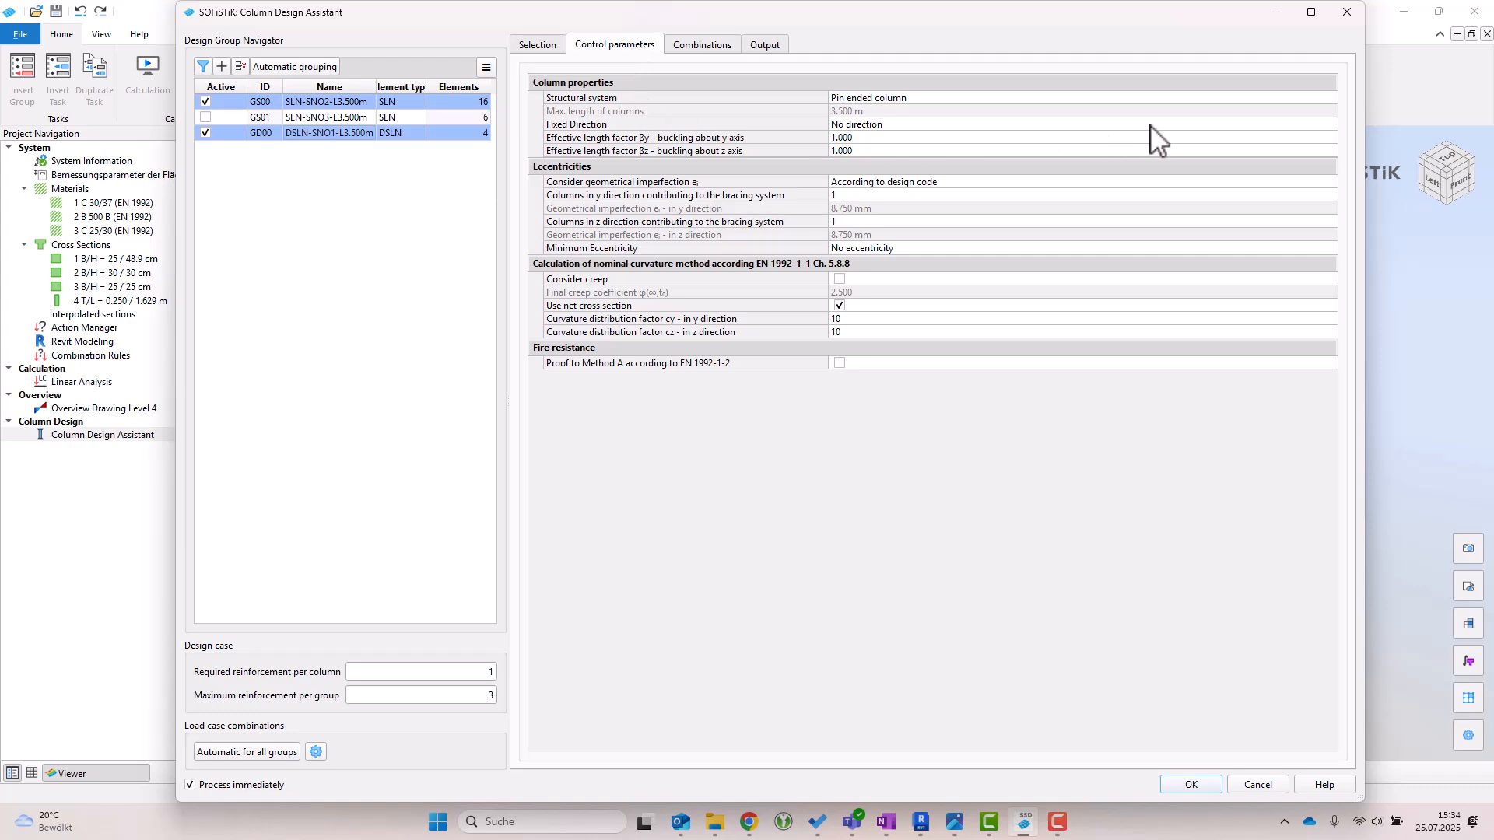
click(1315, 100)
click(1314, 97)
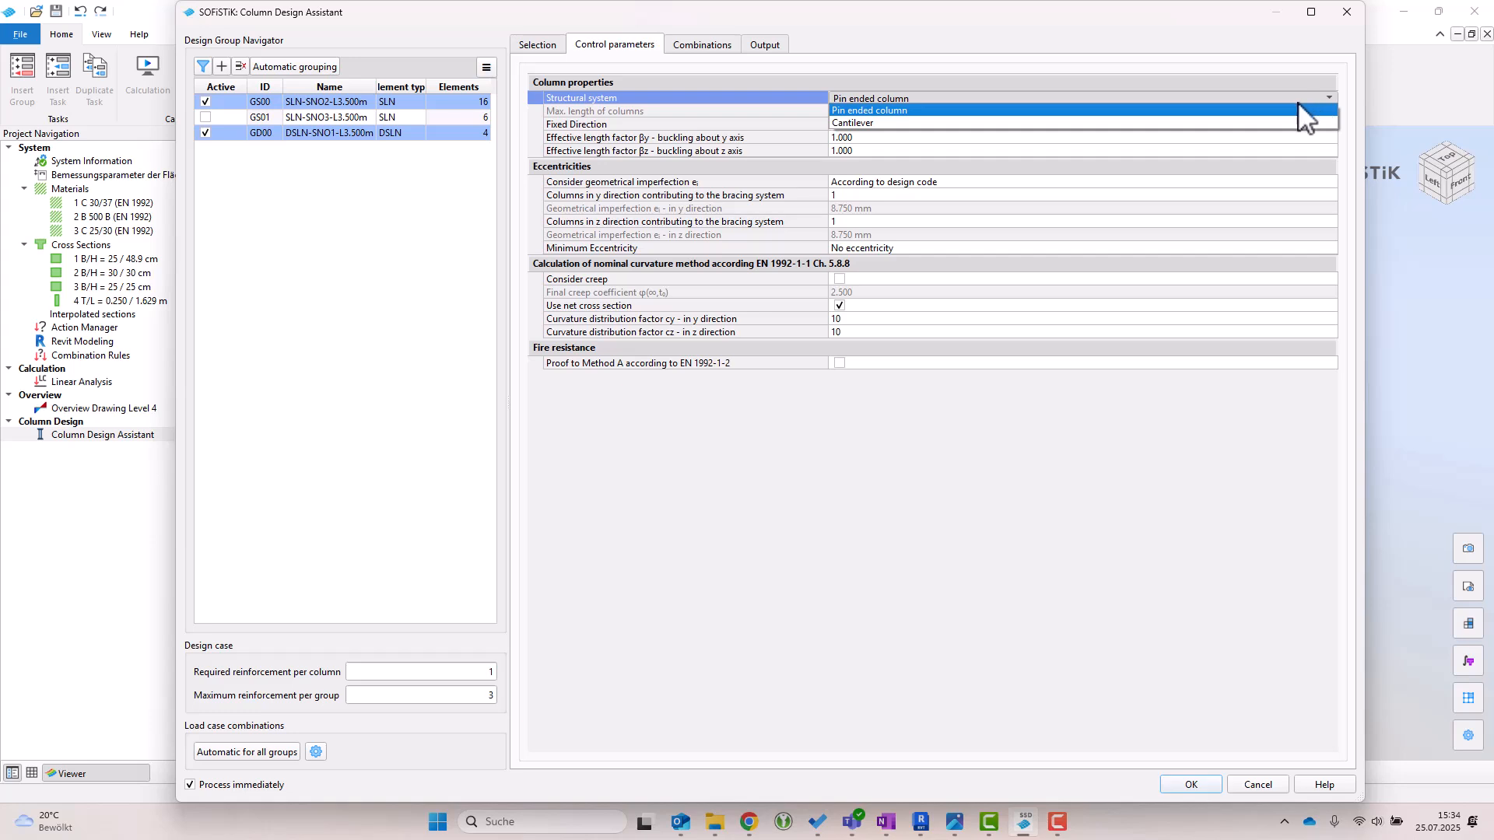
click(1256, 78)
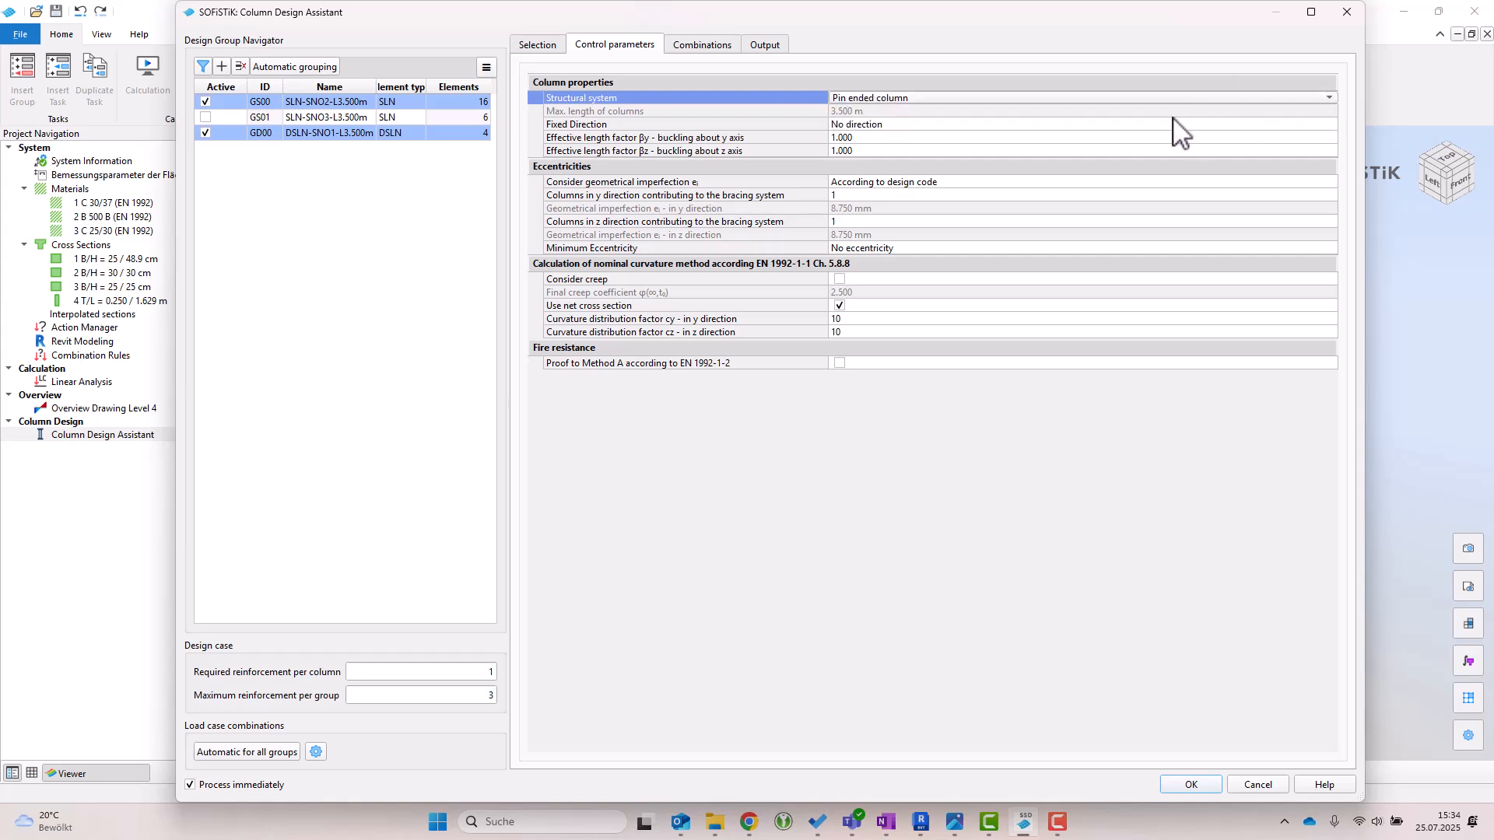
click(1148, 126)
click(1148, 127)
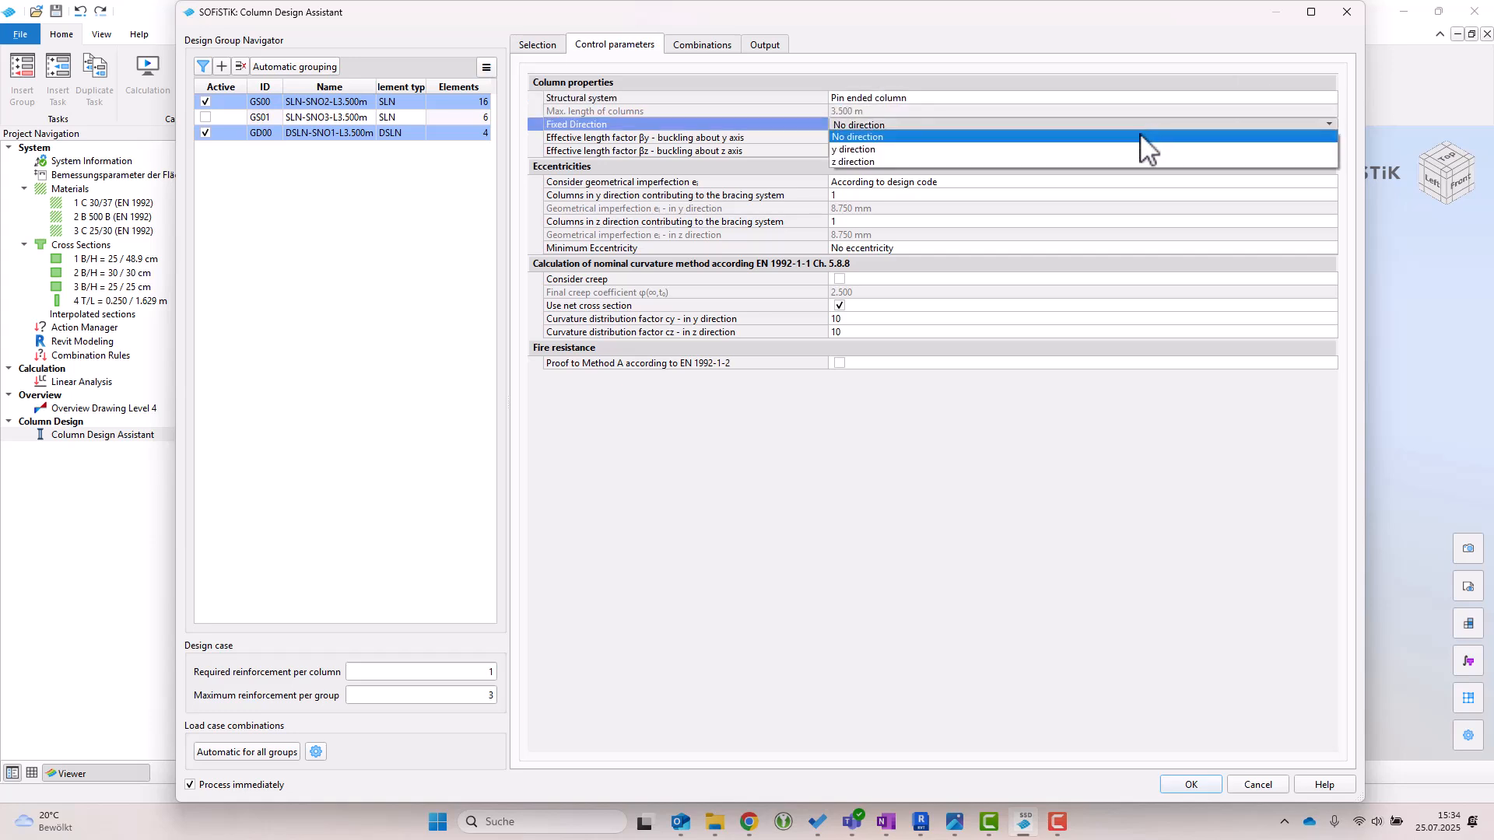
click(1132, 136)
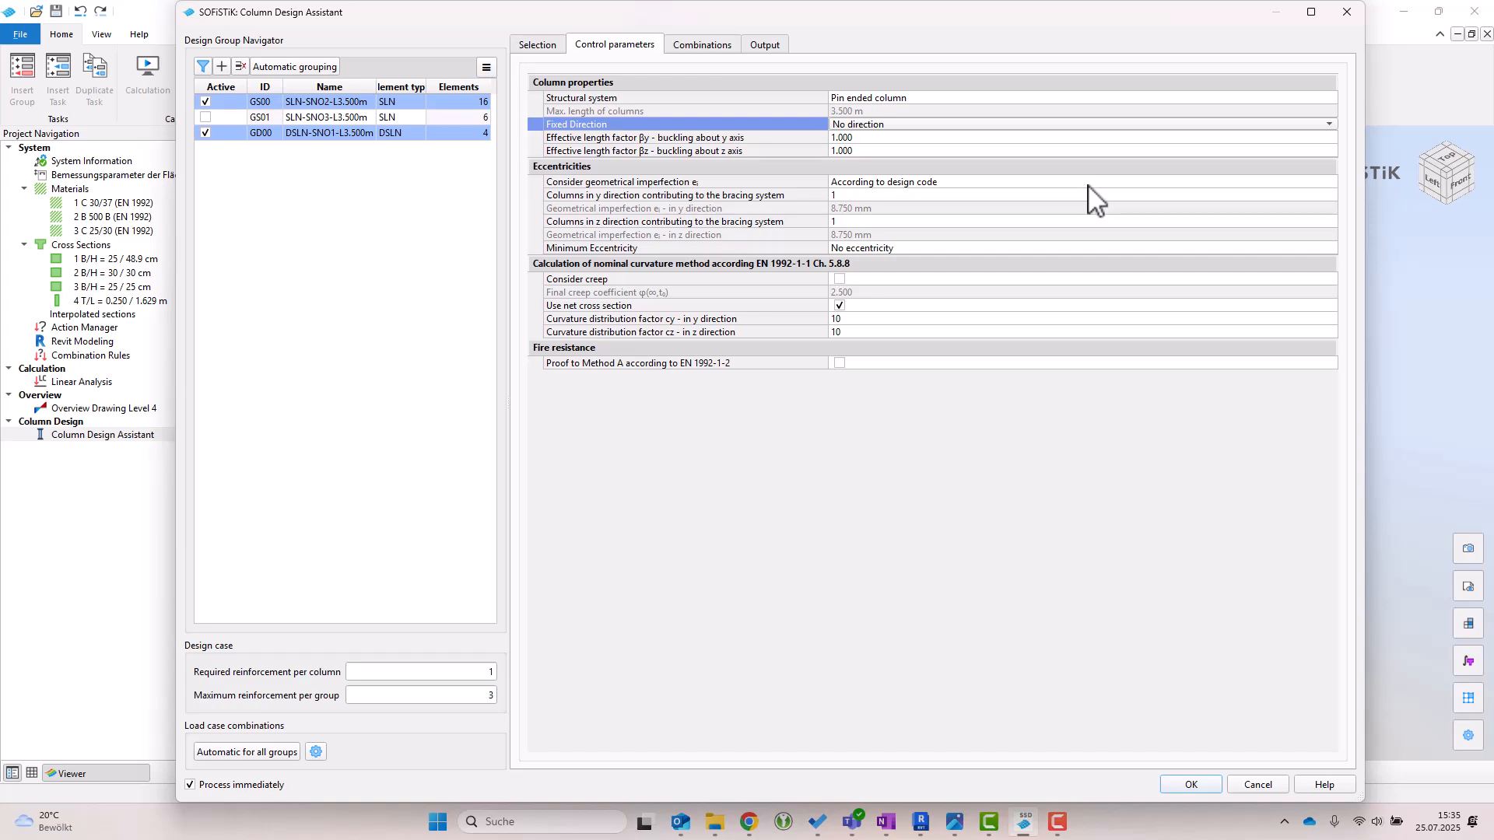
- Set the minimum eccentricity to According to design code and preview the fire resistance Method A options, leaving that proof off
click(990, 249)
click(991, 249)
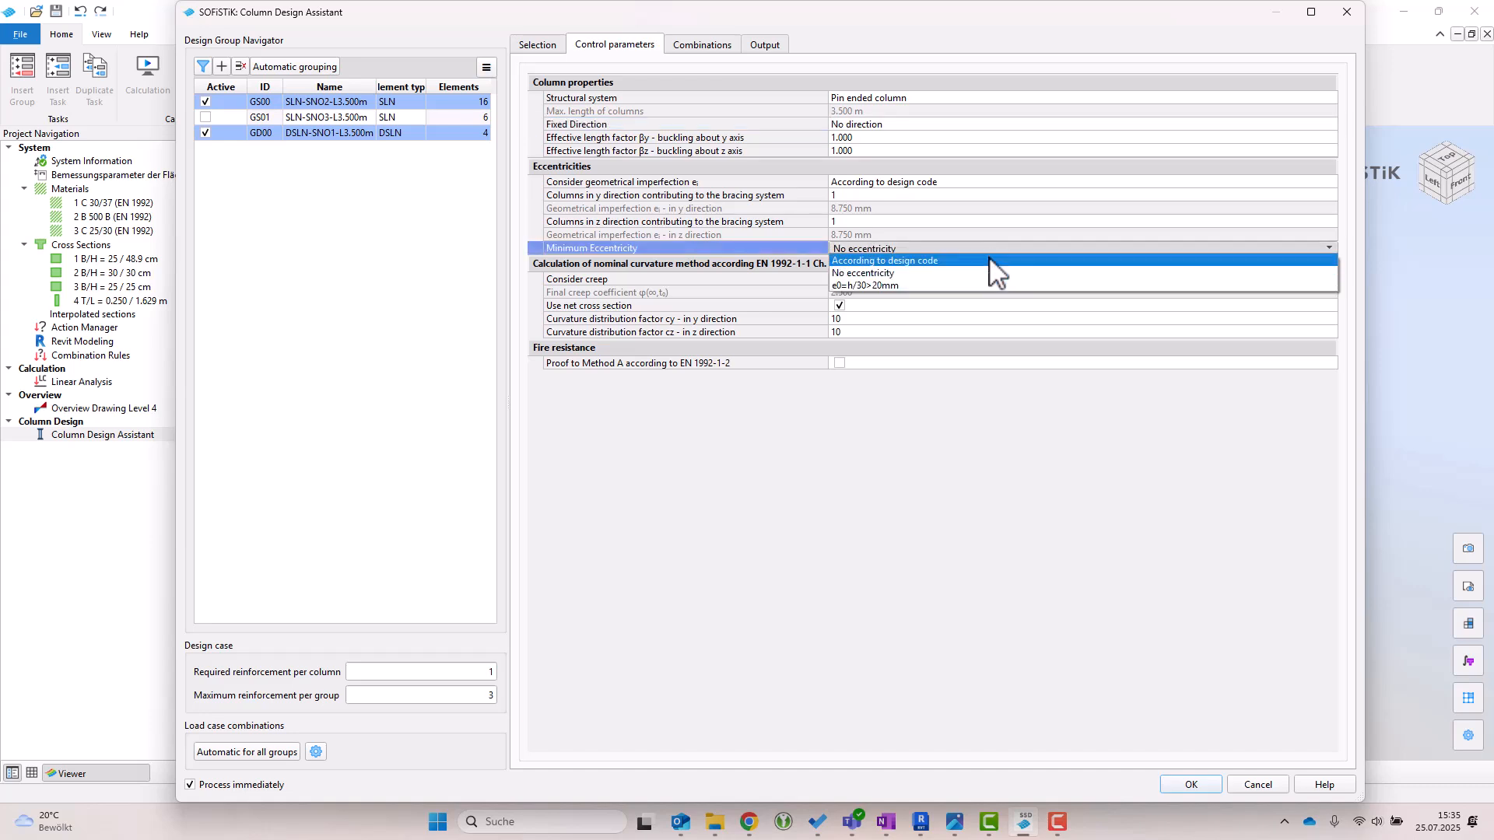
click(991, 261)
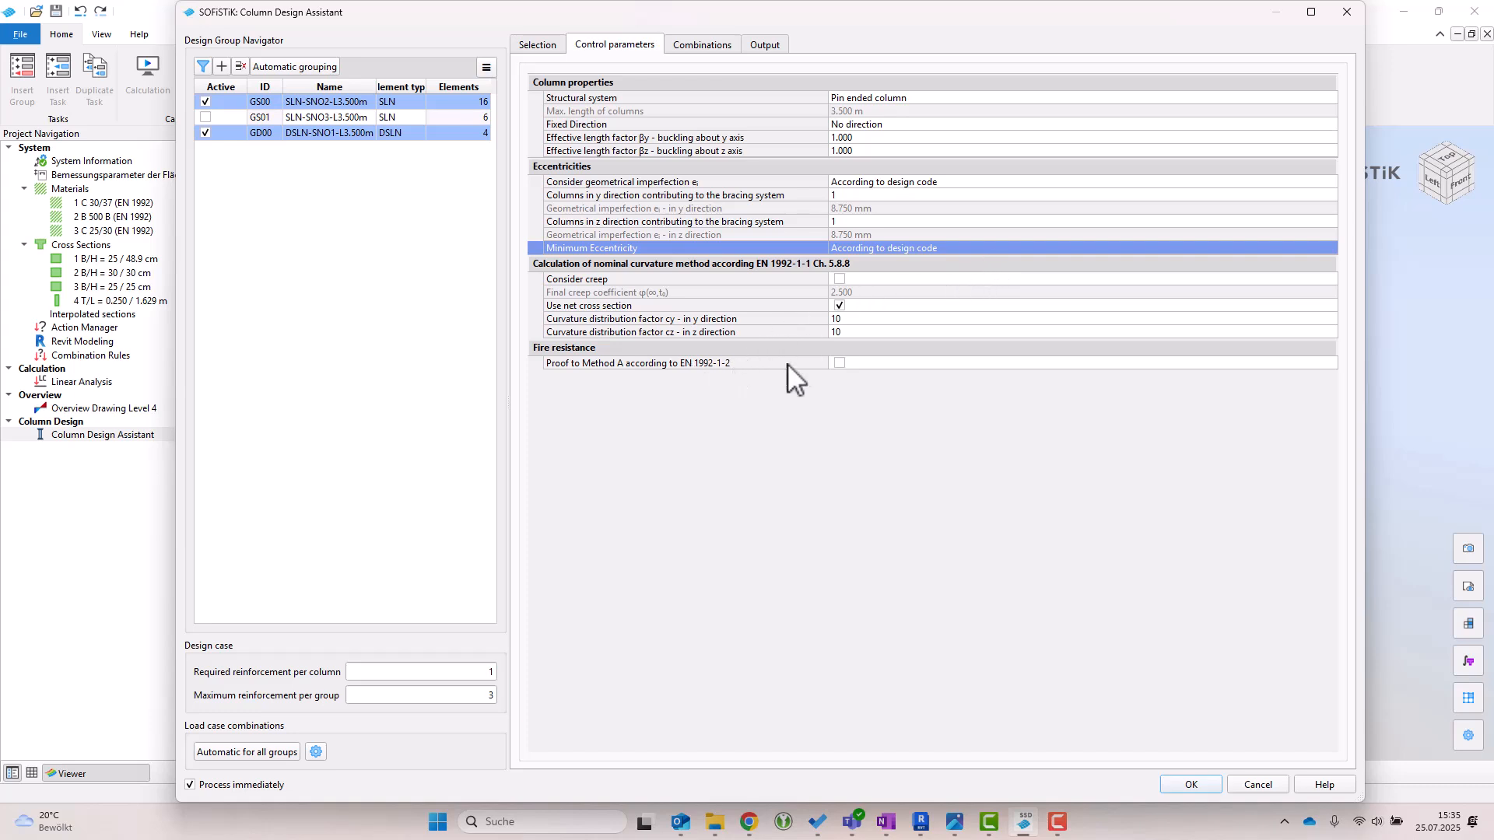
click(838, 363)
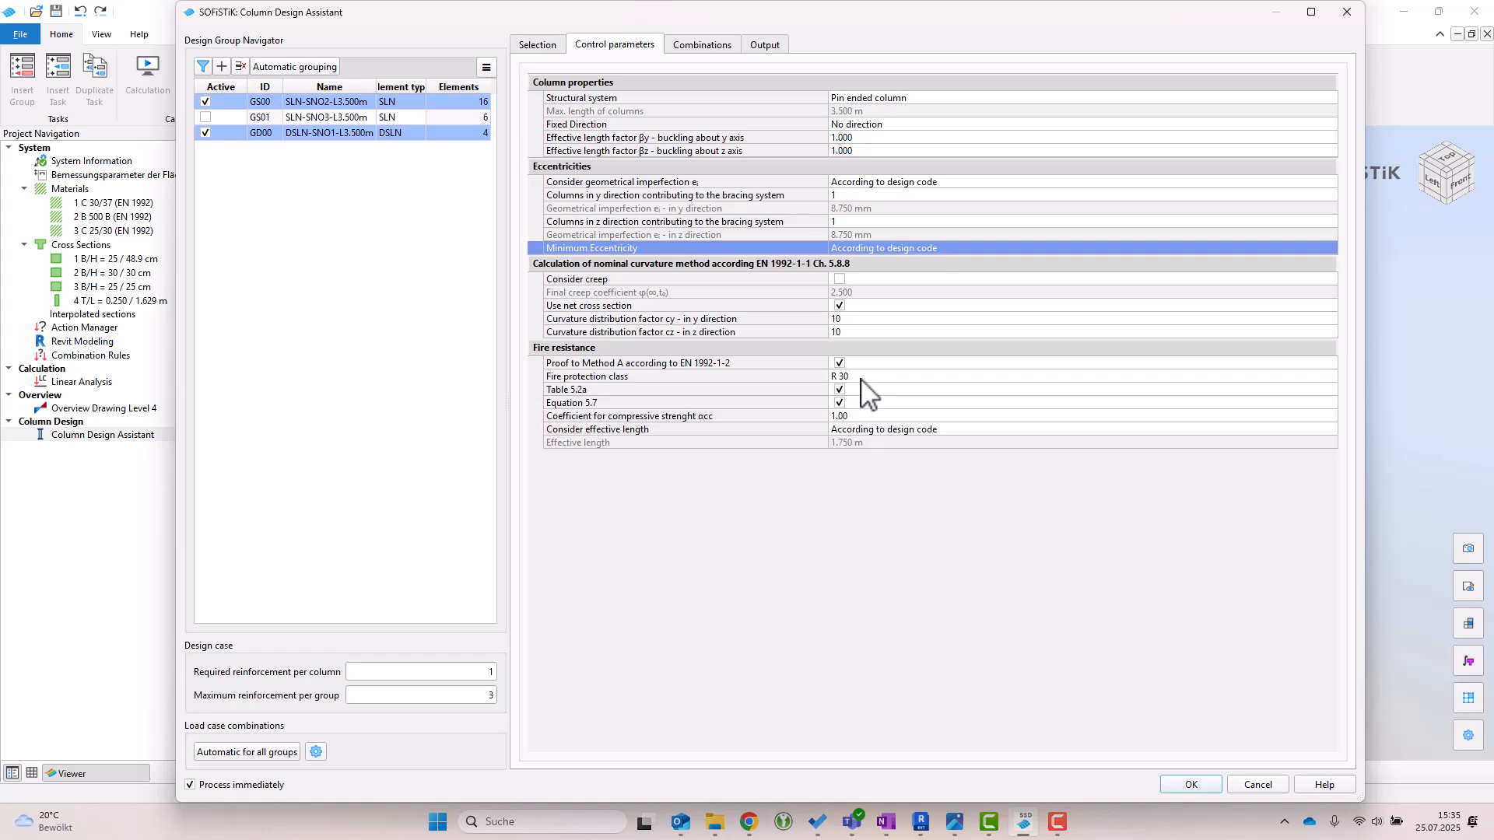
click(840, 363)
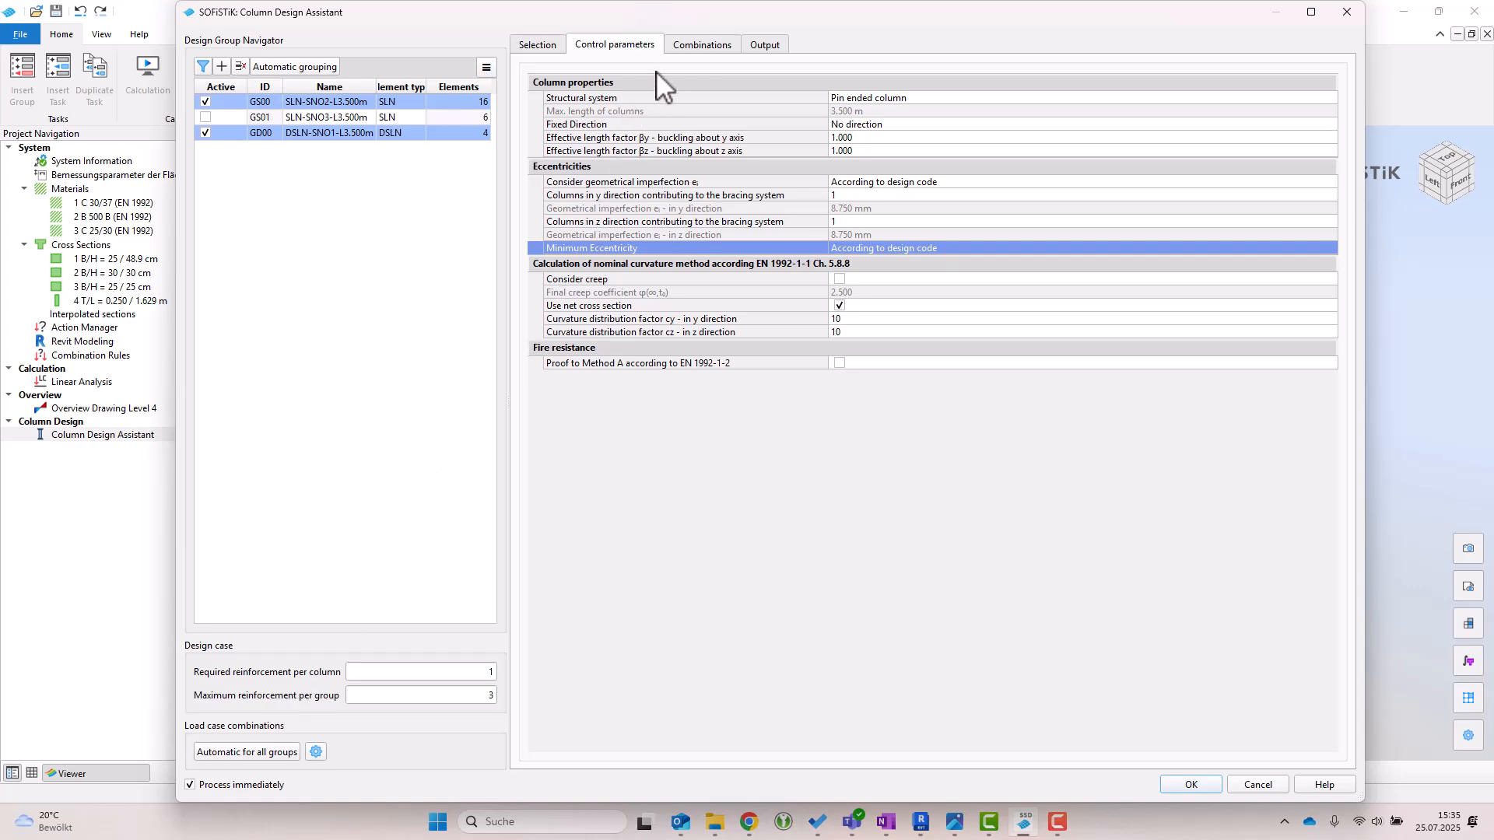
- Add a user-defined ULS fundamental combination for group GS00 containing load cases G1, G2, Q and W in X
click(695, 49)
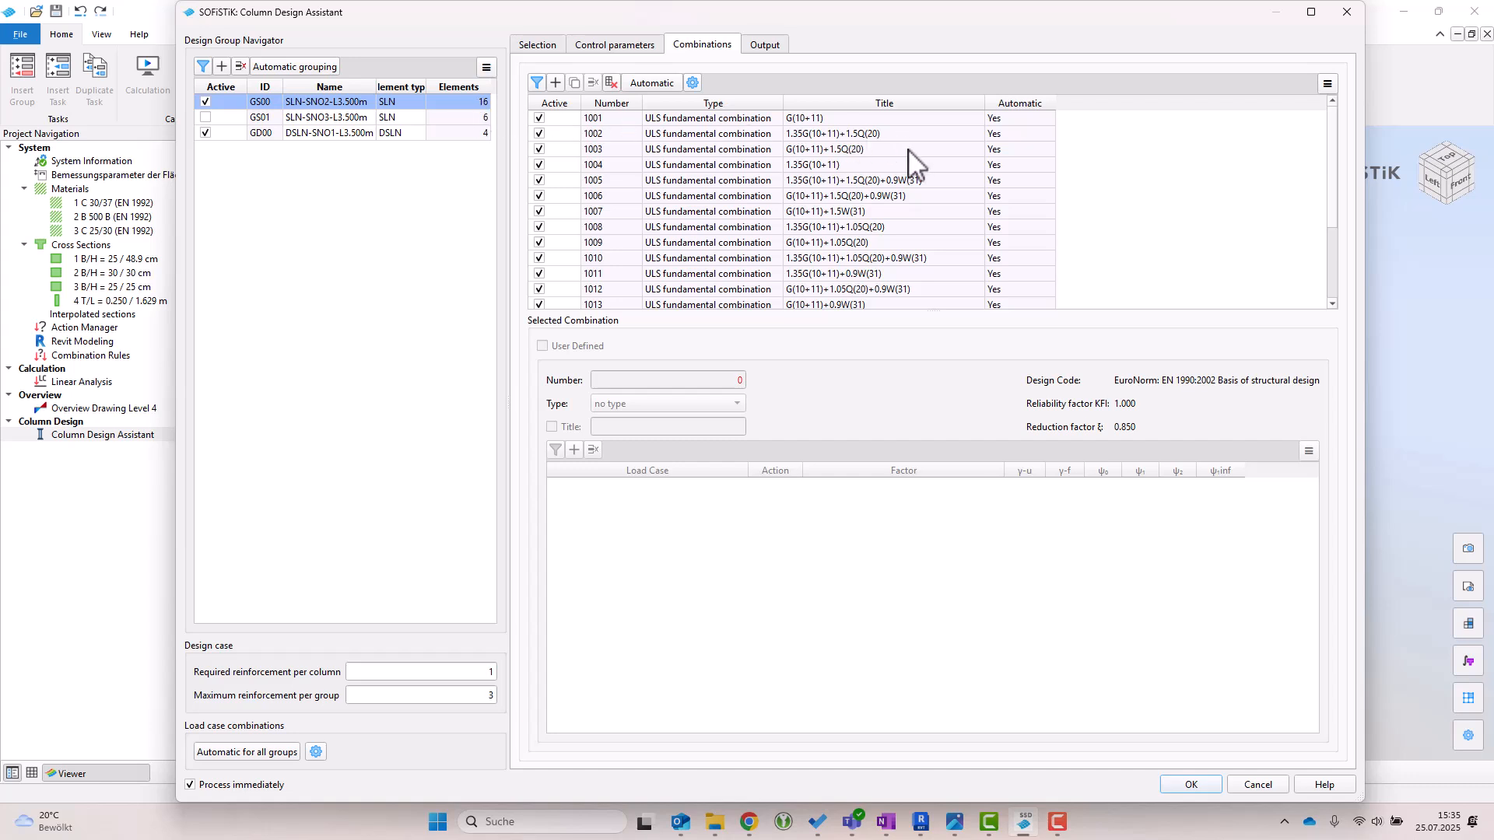
scroll(914, 159, down, 2)
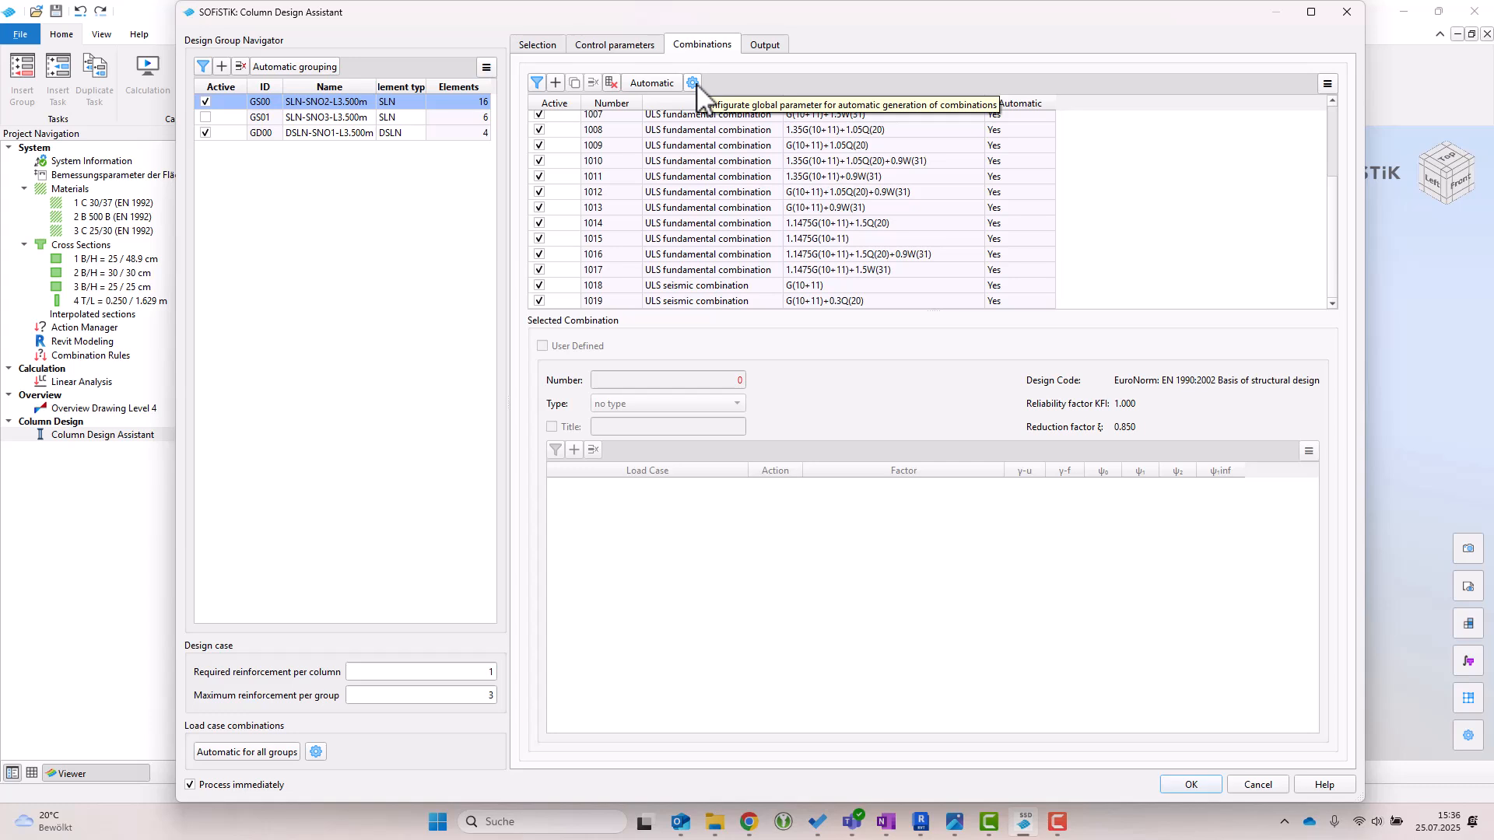
click(557, 82)
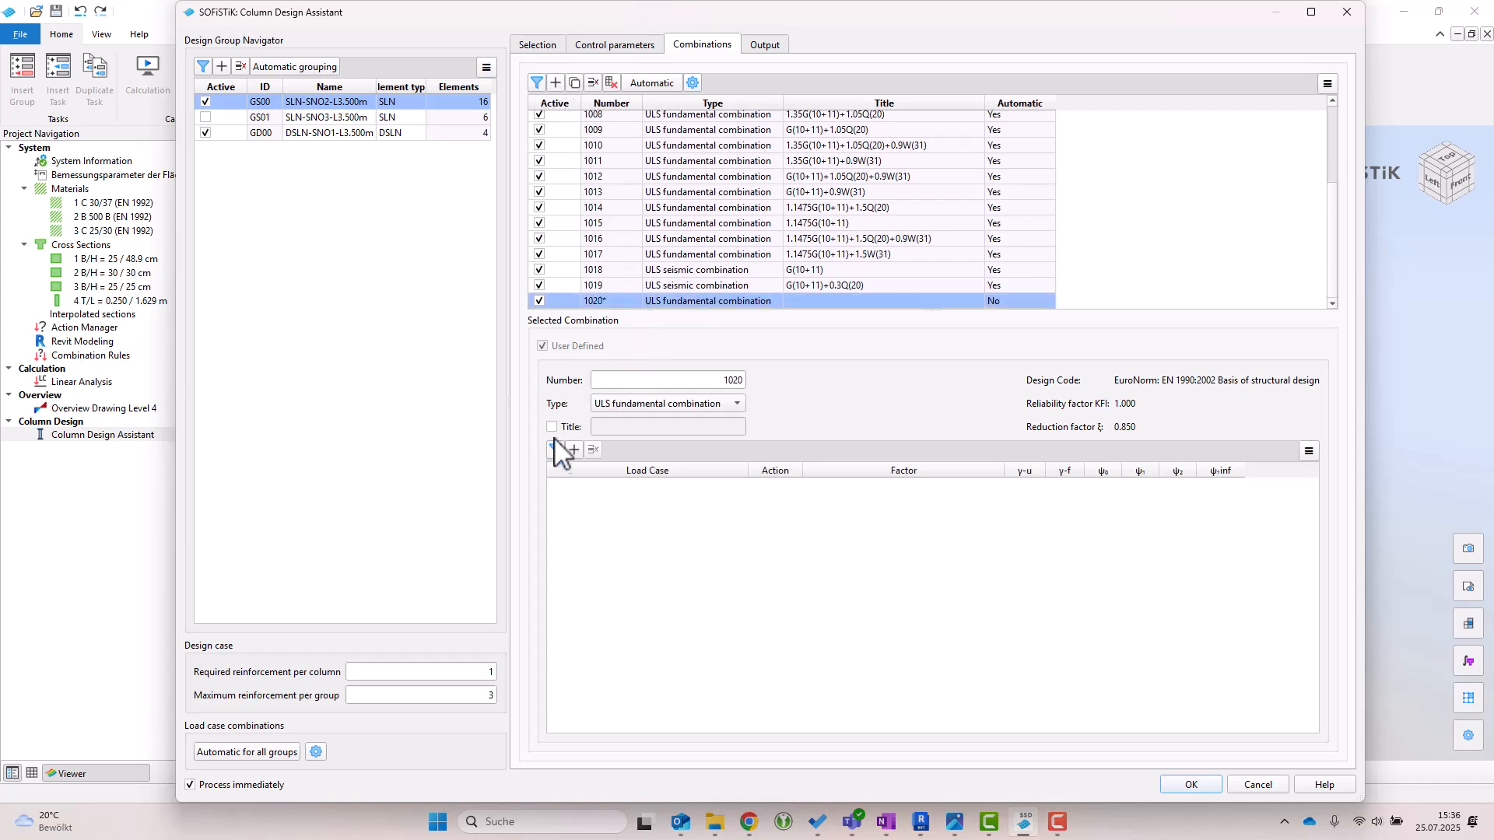
click(572, 450)
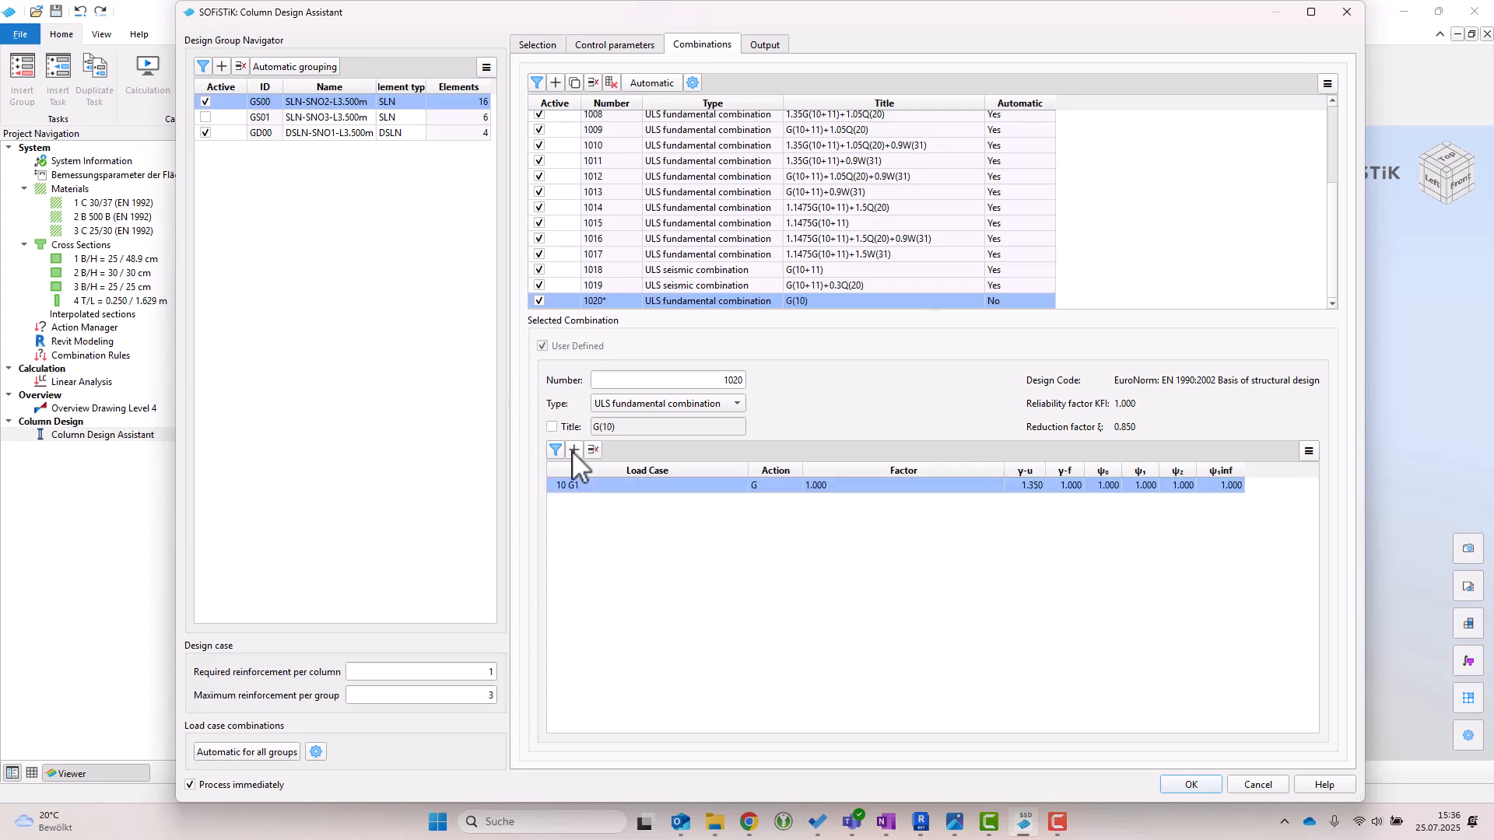
click(572, 450)
click(573, 451)
click(573, 451)
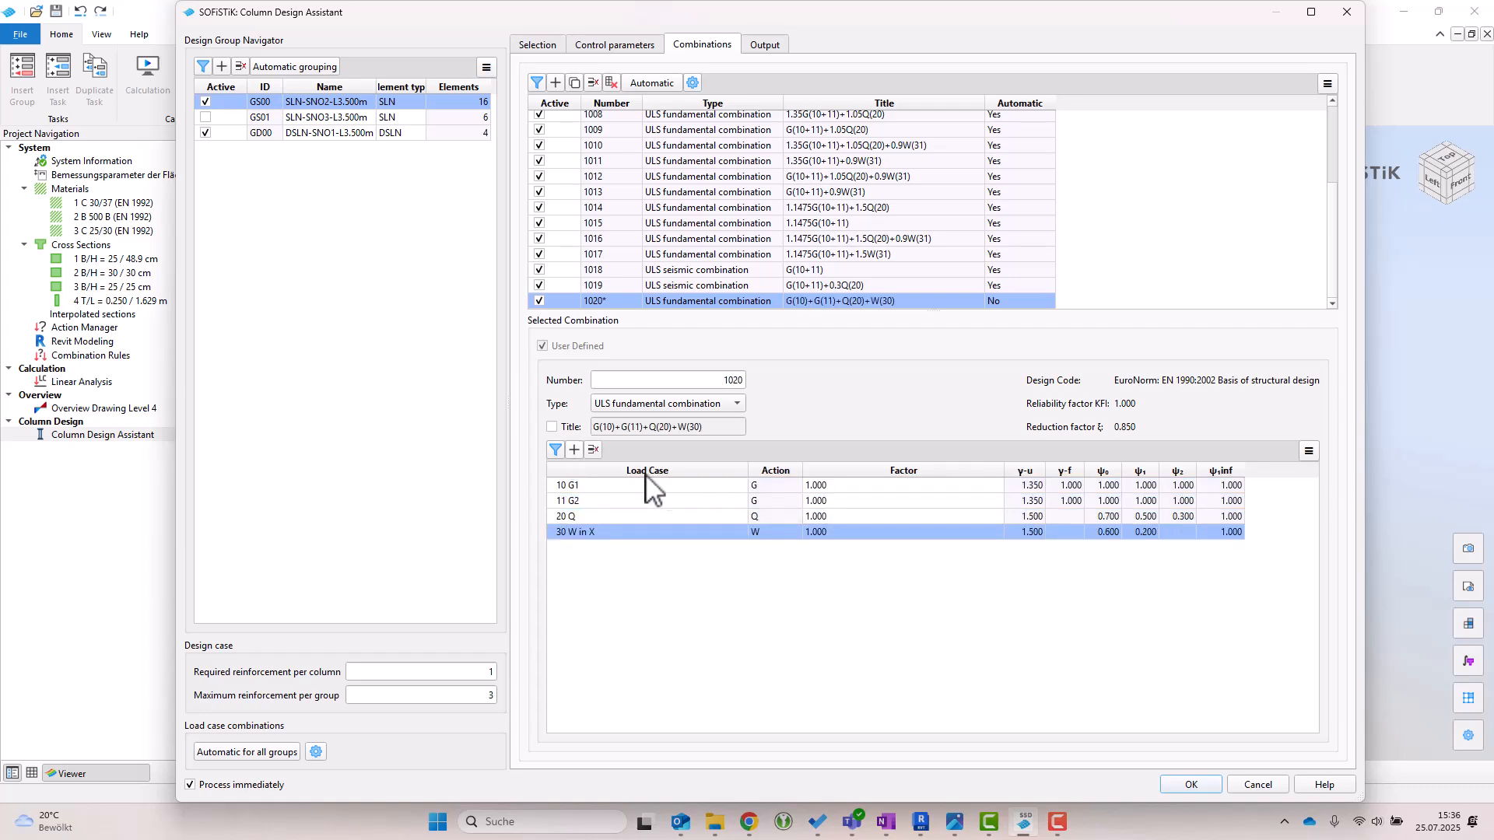
- Set the factors of load cases G1 and G2 in the new combination to γ-u (1.35)
click(853, 489)
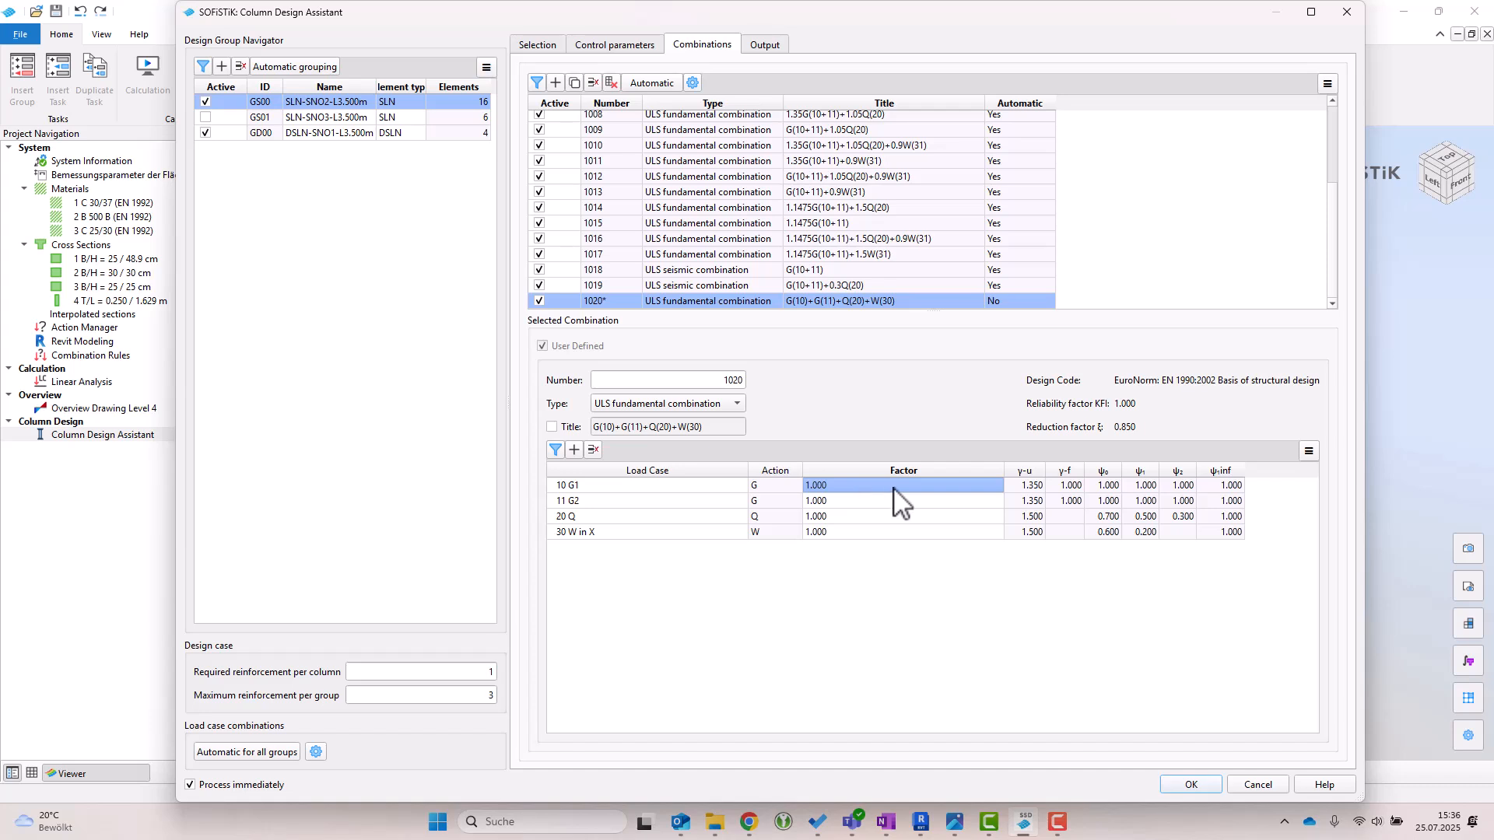
click(998, 485)
click(995, 486)
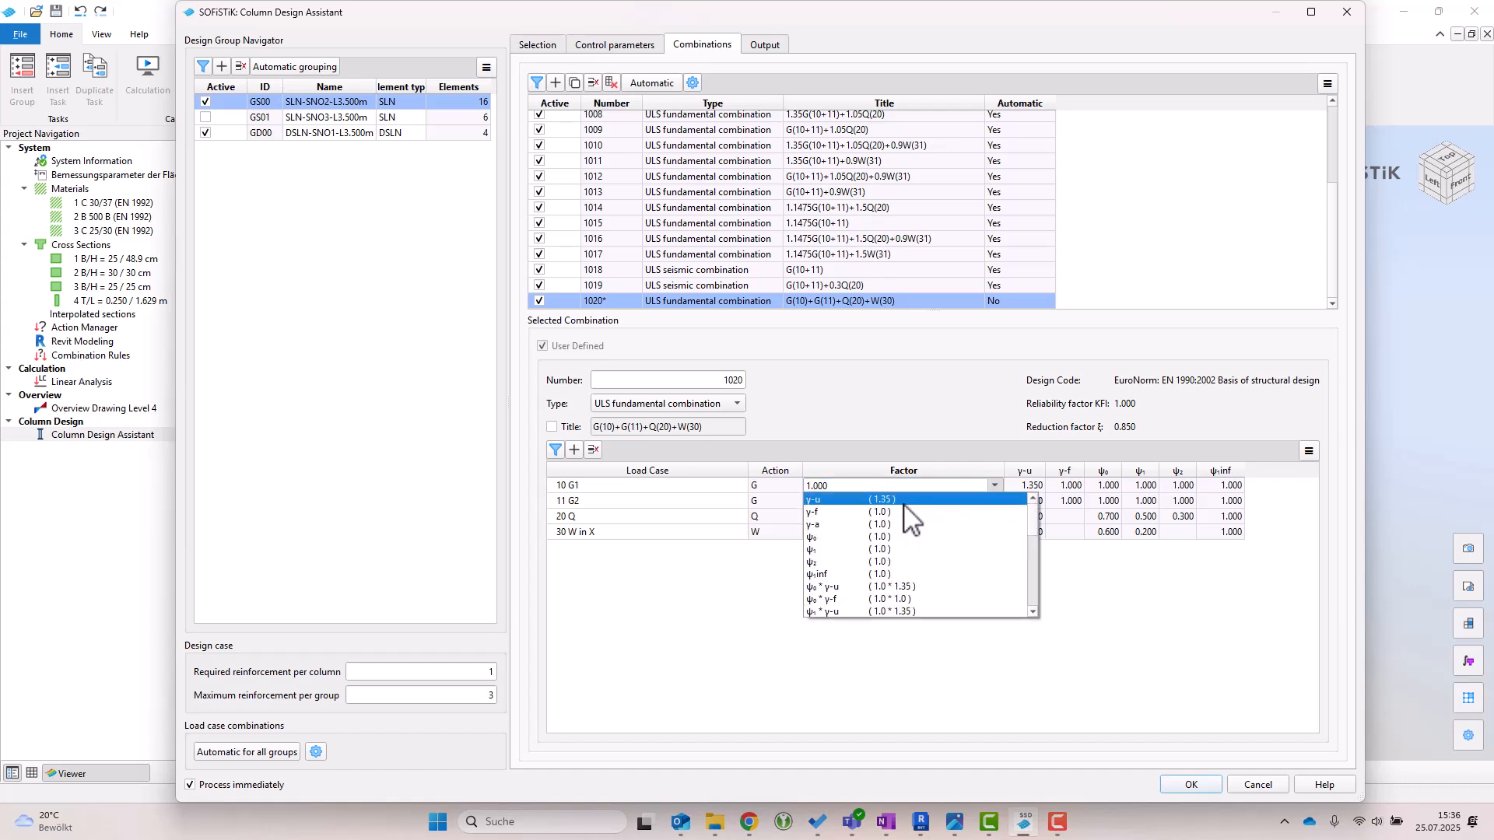
click(918, 499)
click(991, 501)
click(995, 501)
click(995, 501)
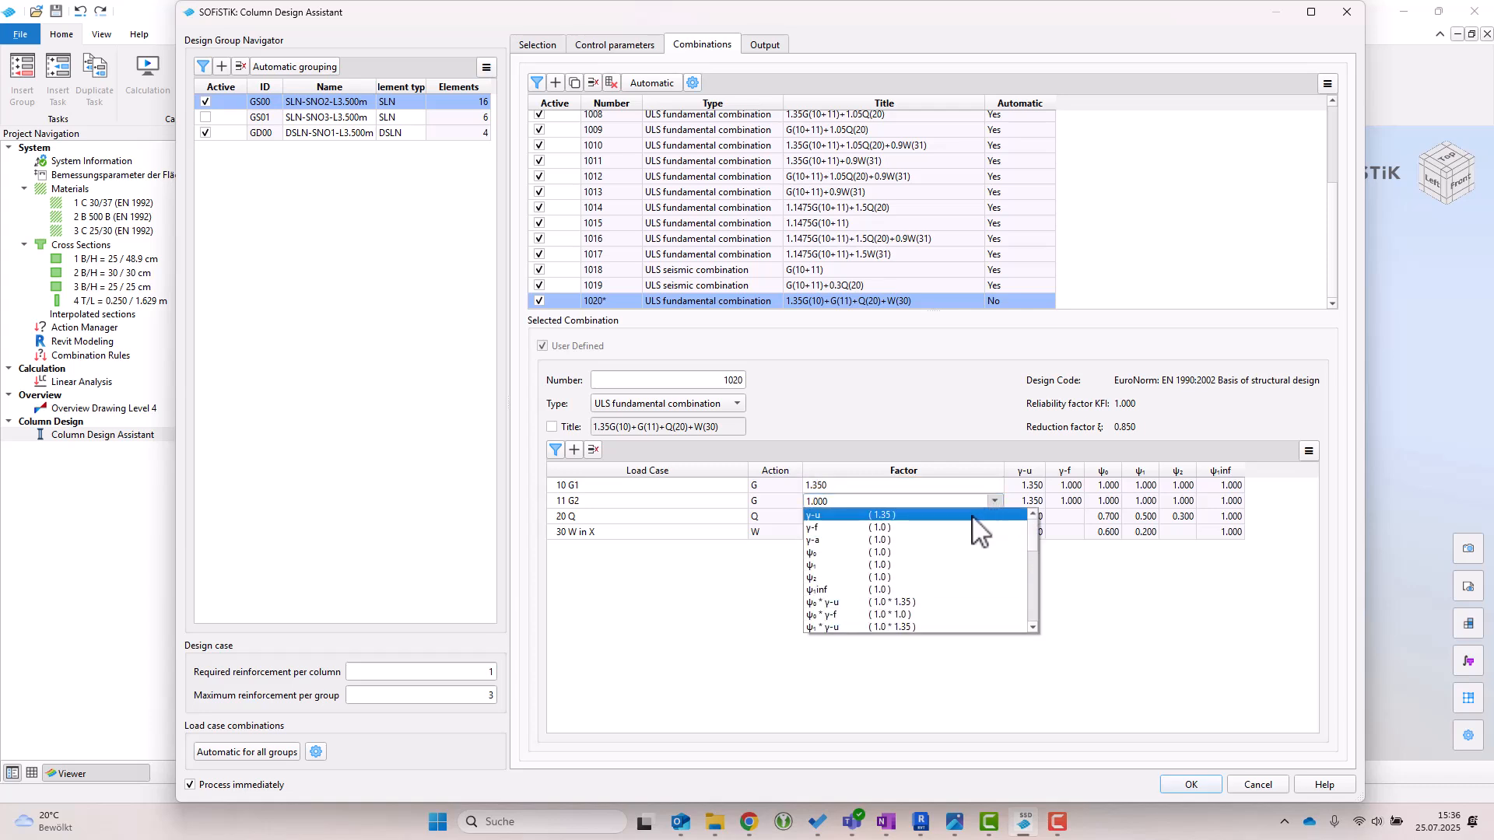
click(981, 515)
- Set the factor of Q to γ-u (1.5) and of W in X to ψ0 * γ-u (0.6 * 1.5), and accept the assistant settings
click(990, 517)
click(1000, 516)
click(998, 517)
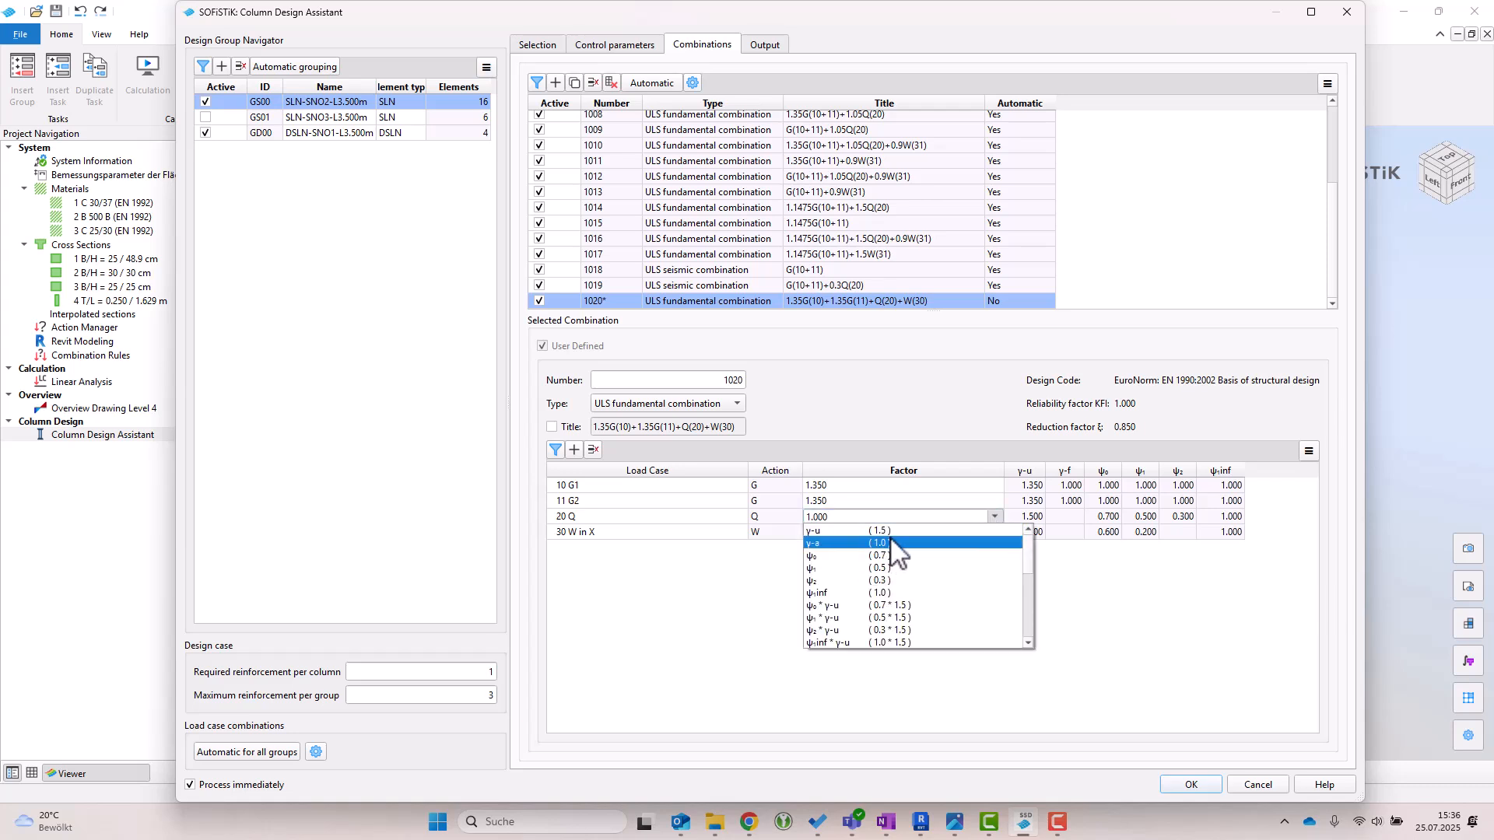
click(892, 532)
click(996, 534)
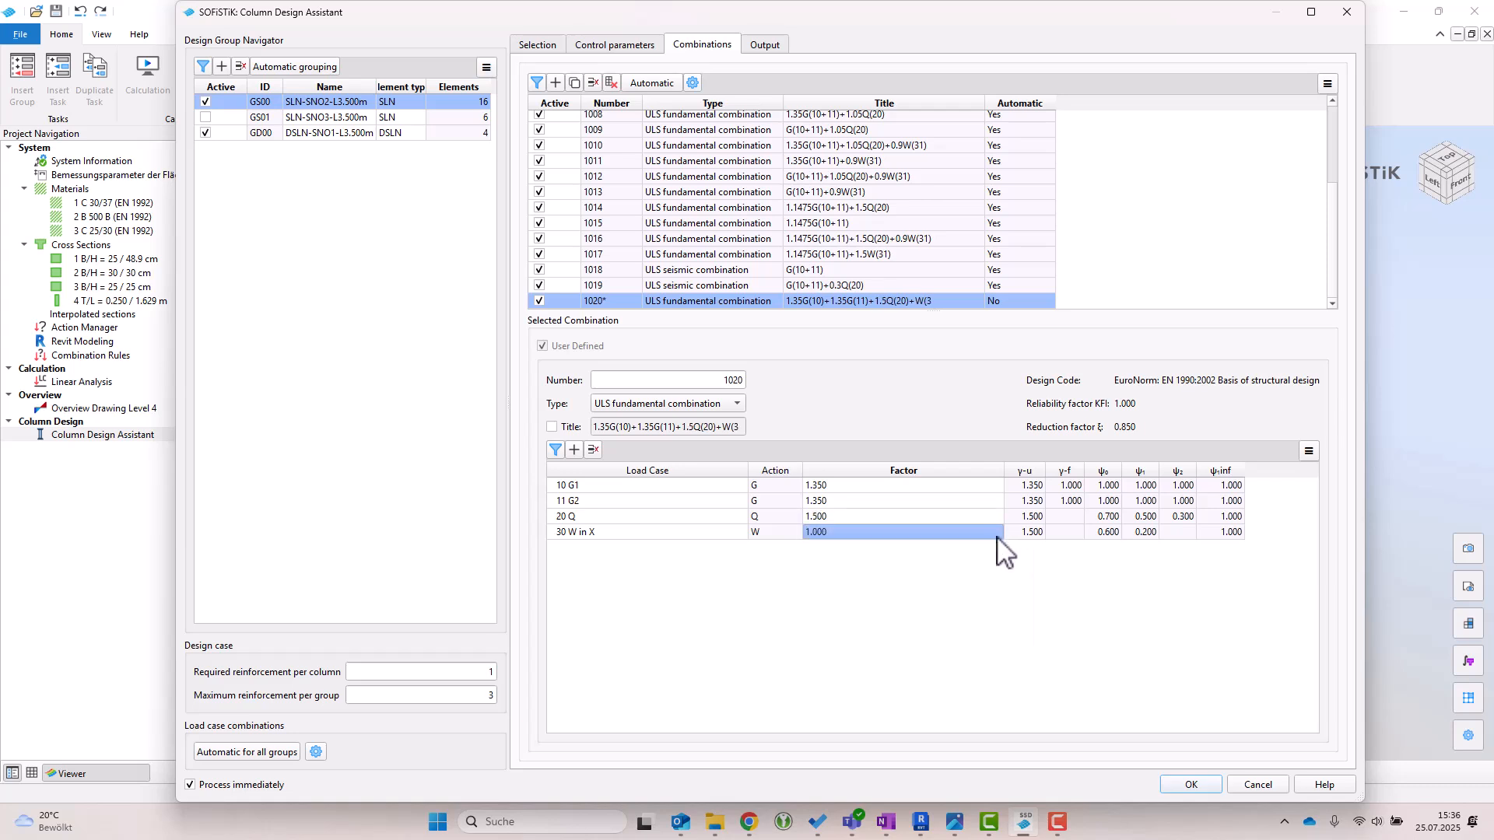
click(997, 533)
click(995, 533)
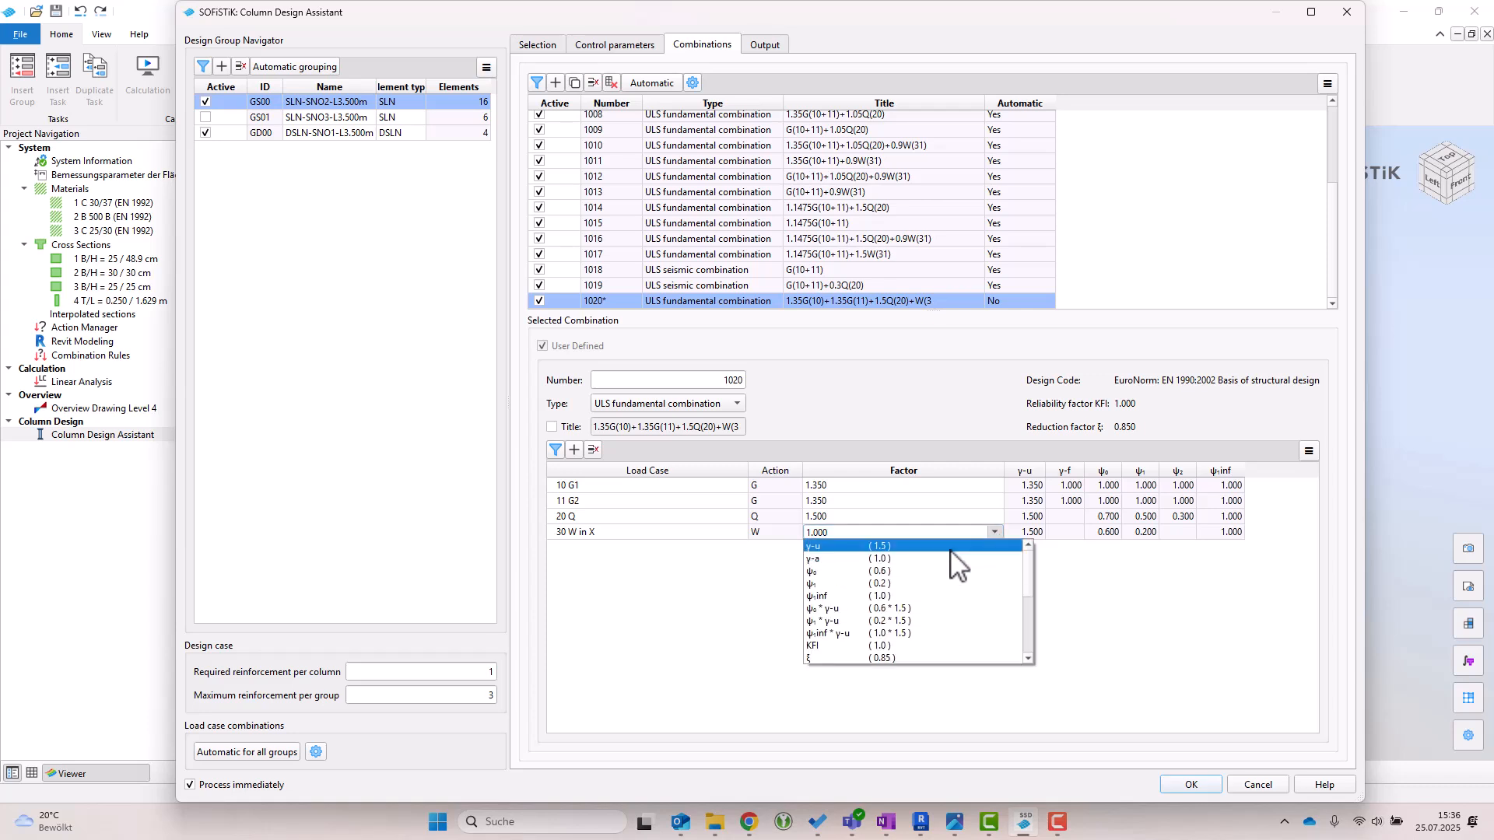
click(922, 610)
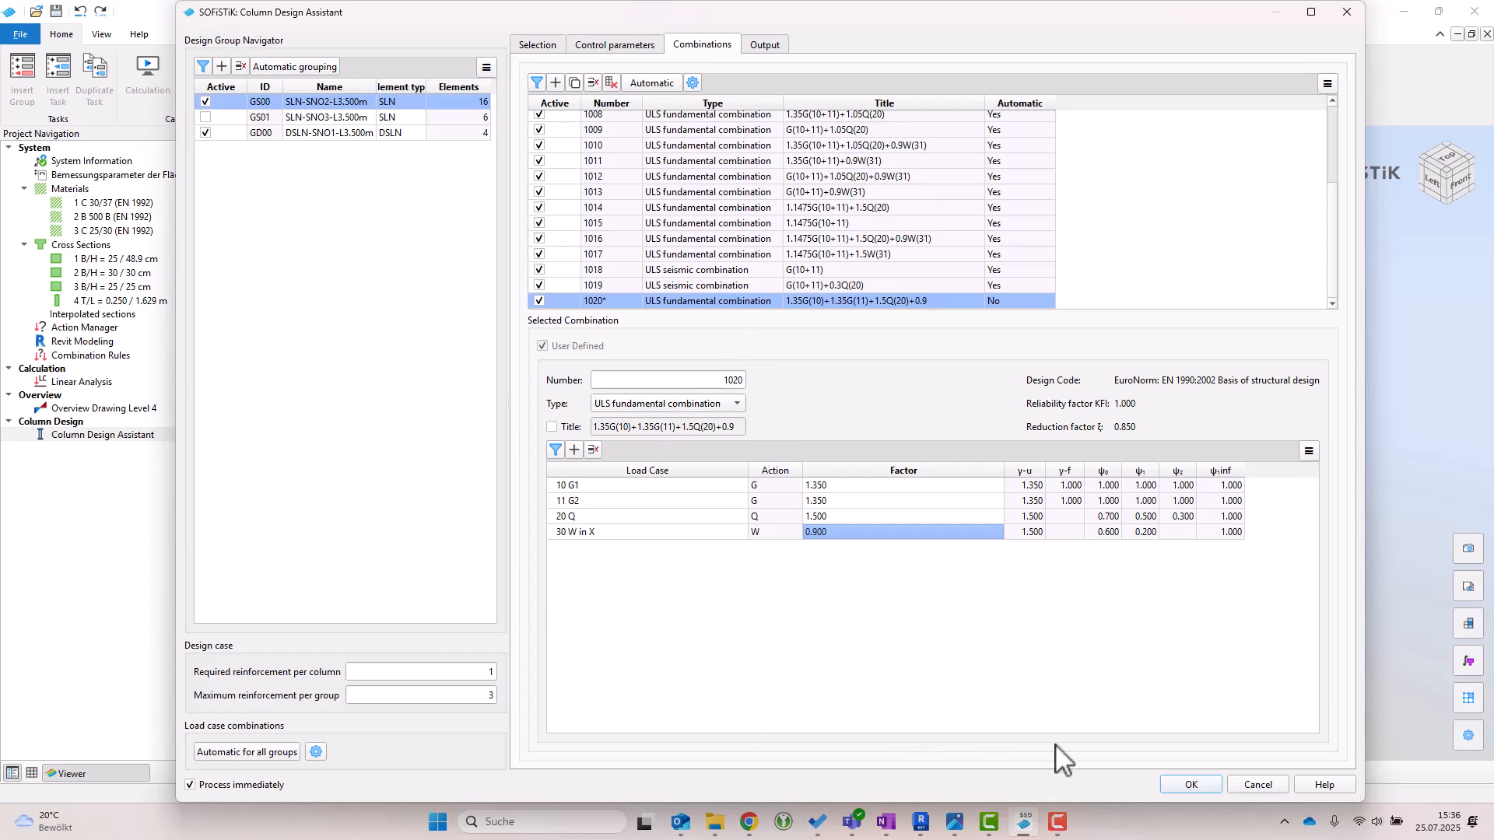
click(1190, 783)
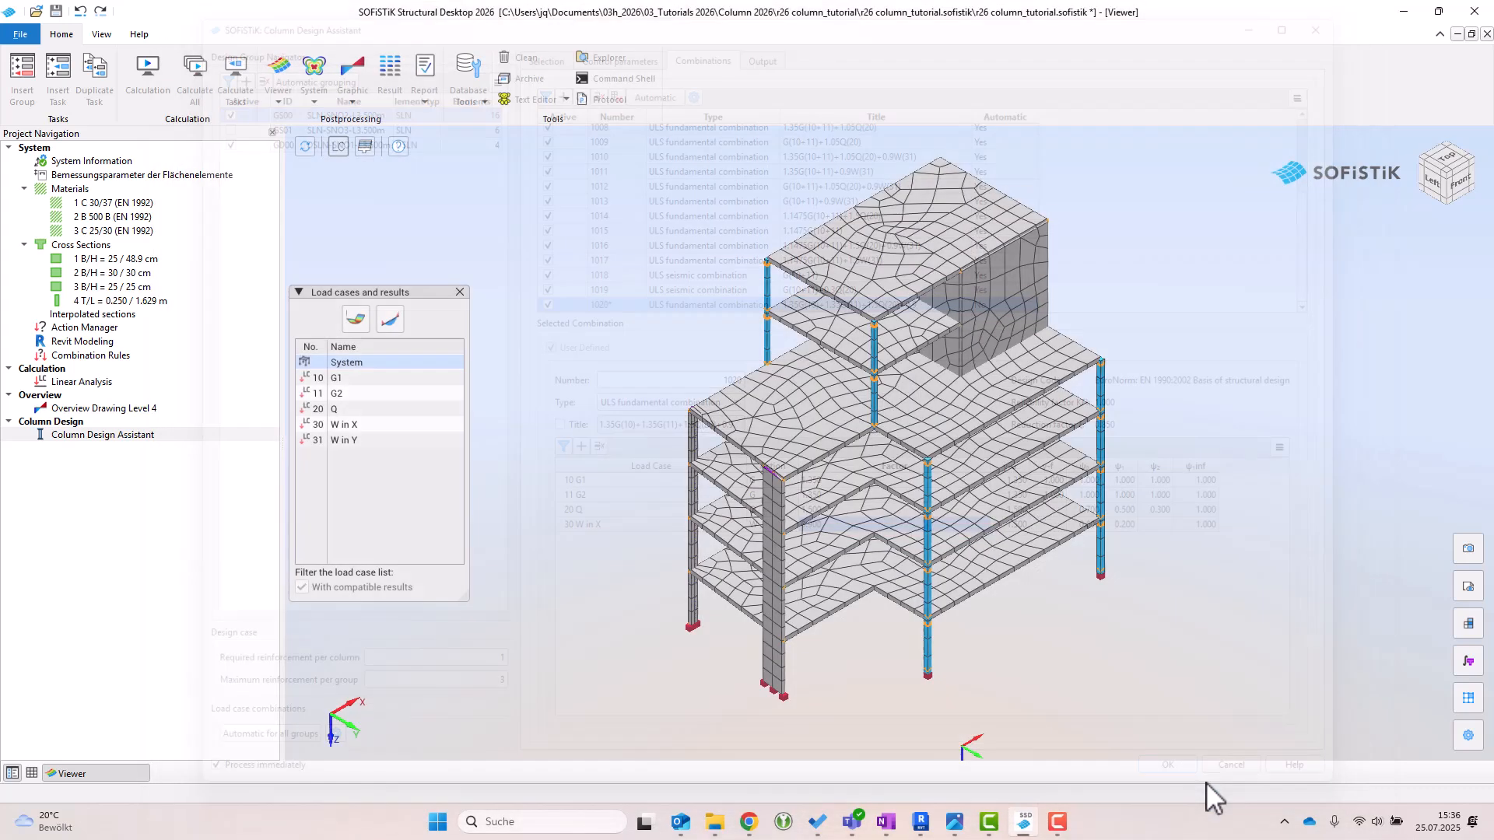